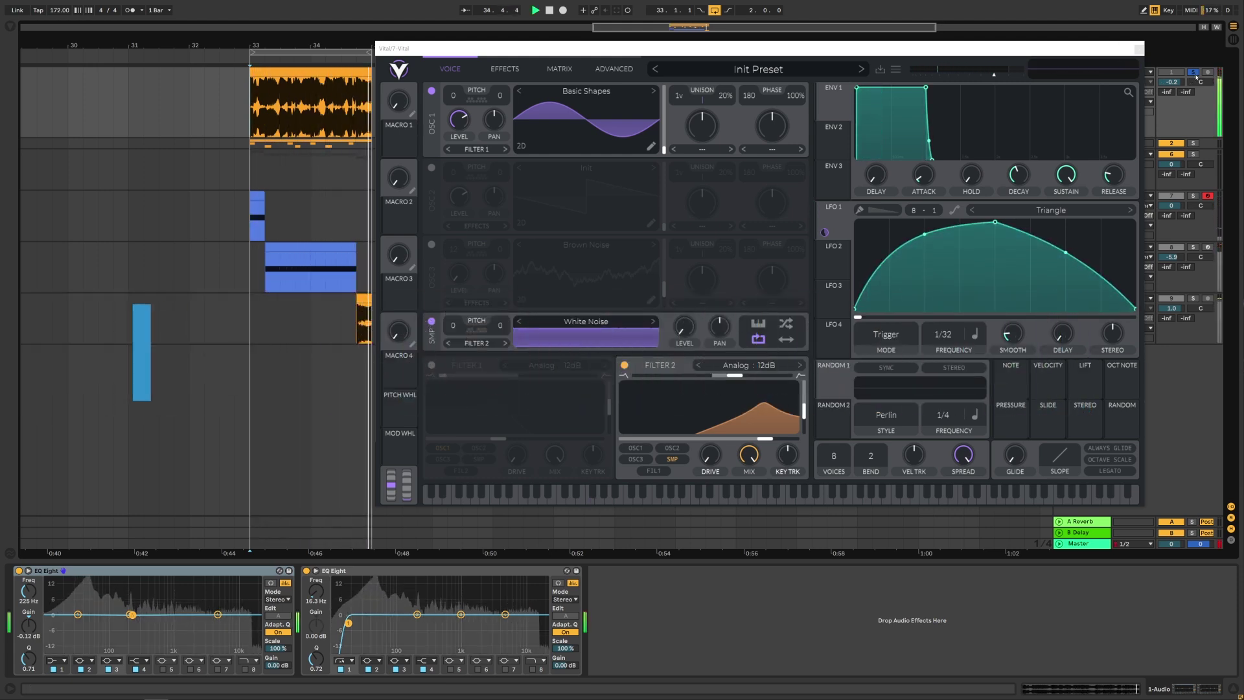
# Restart playback from bar 33 to listen to the looped arrangement section, and stop it.
pyautogui.press('space')
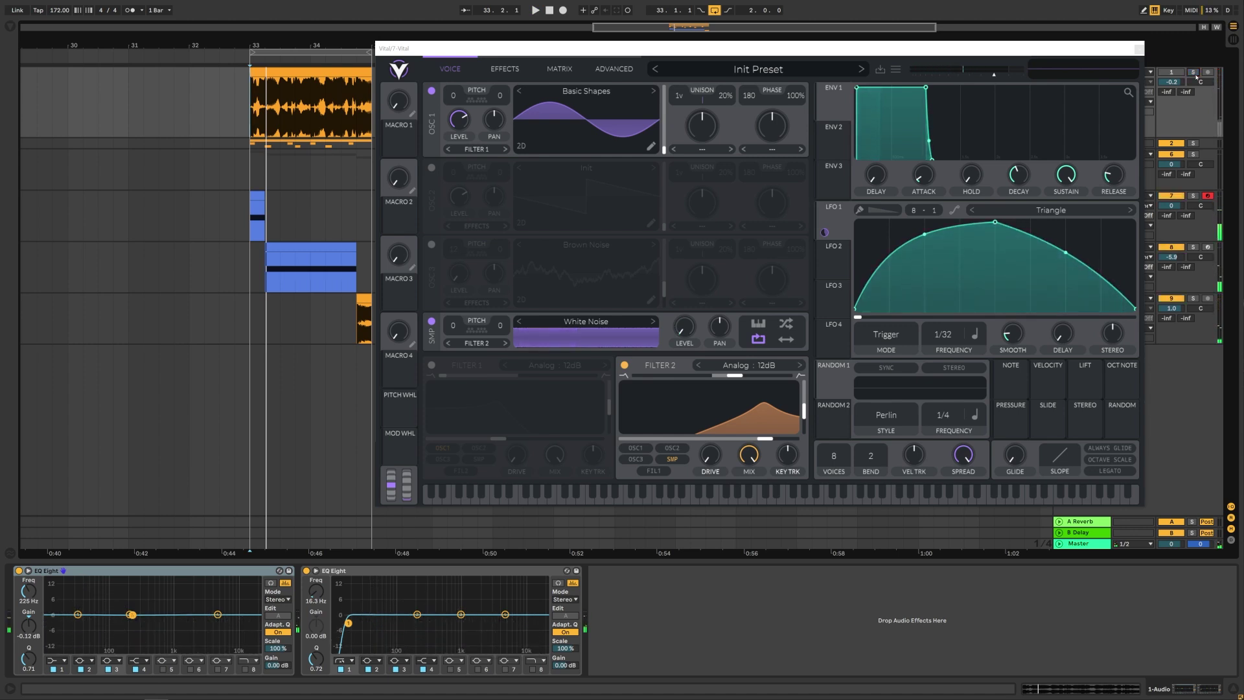
pyautogui.press('space')
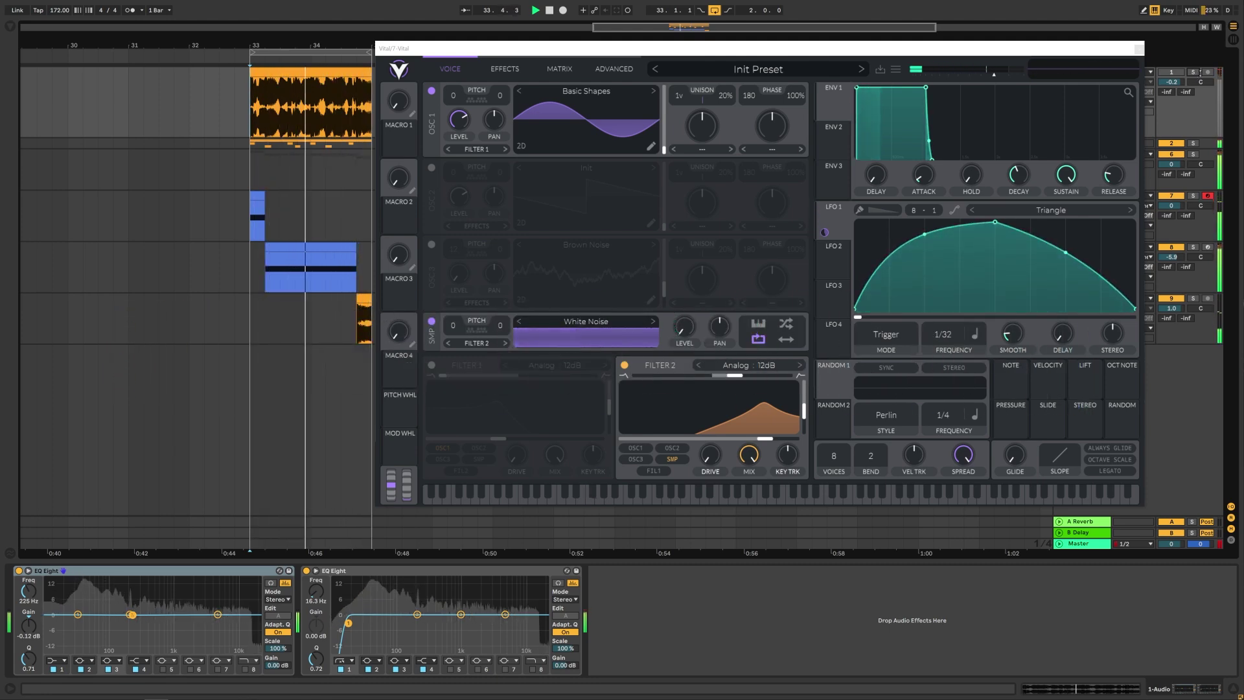
pyautogui.press('space')
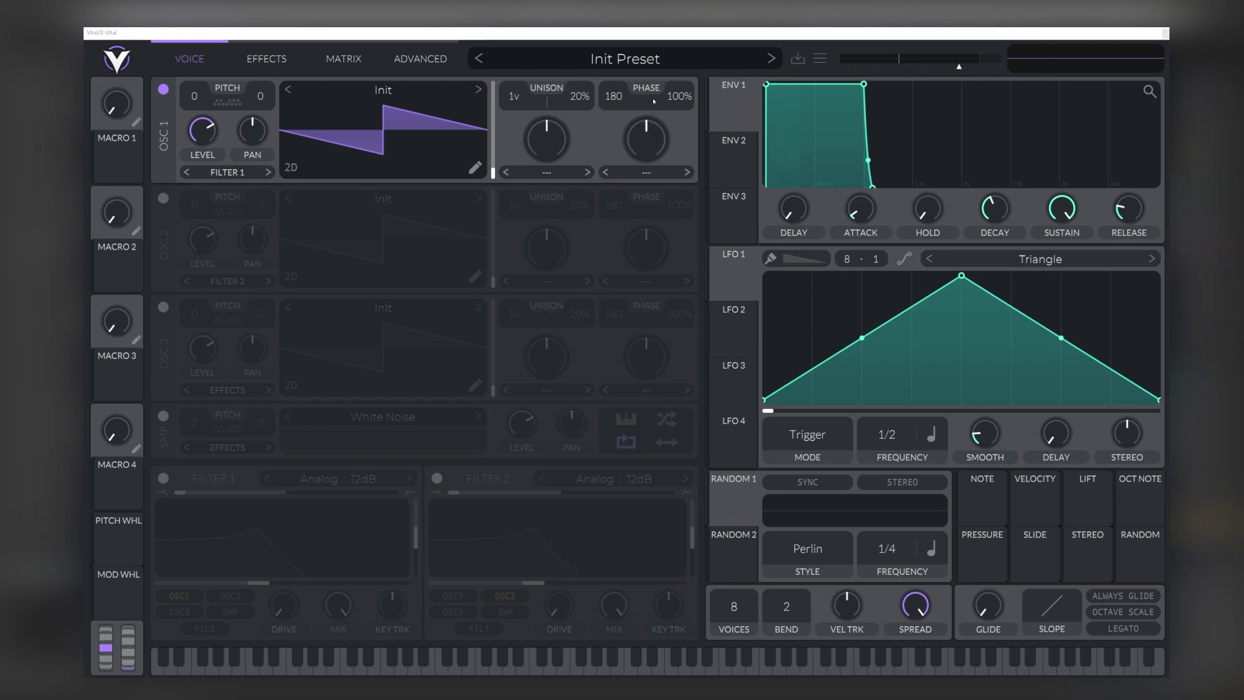
# Load the Factory wavetable Basic Shapes into oscillator 1.
pyautogui.click(355, 90)
pyautogui.click(780, 141)
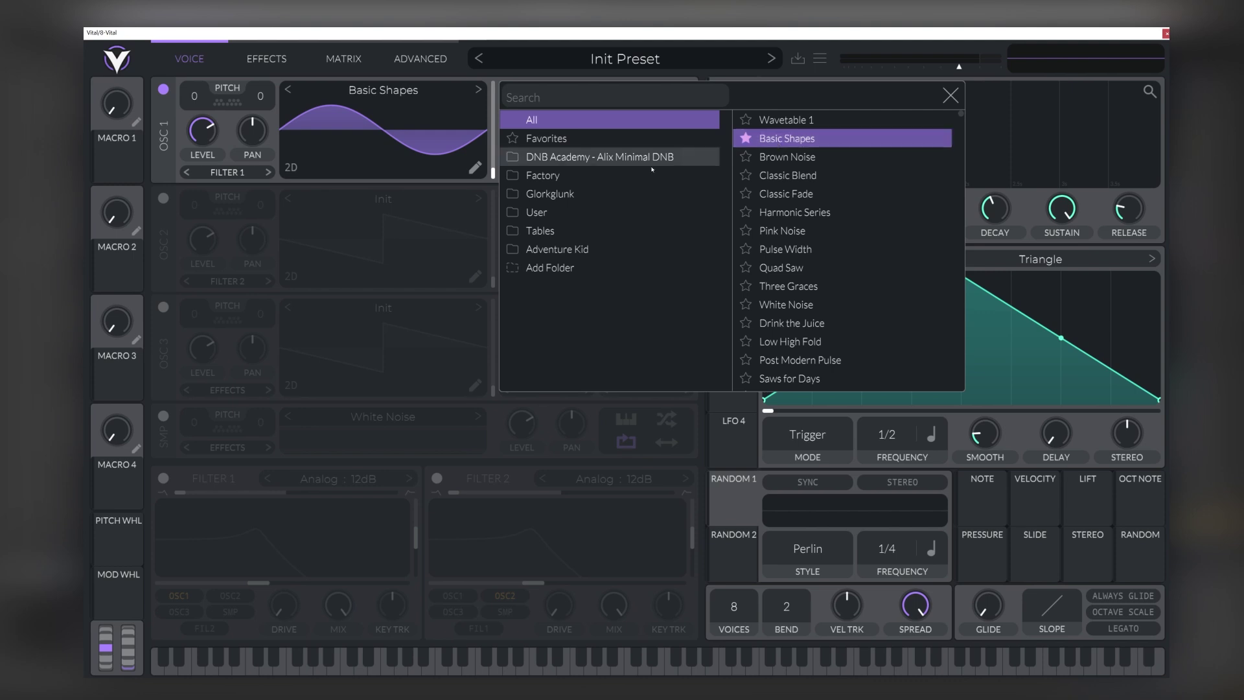
pyautogui.click(542, 175)
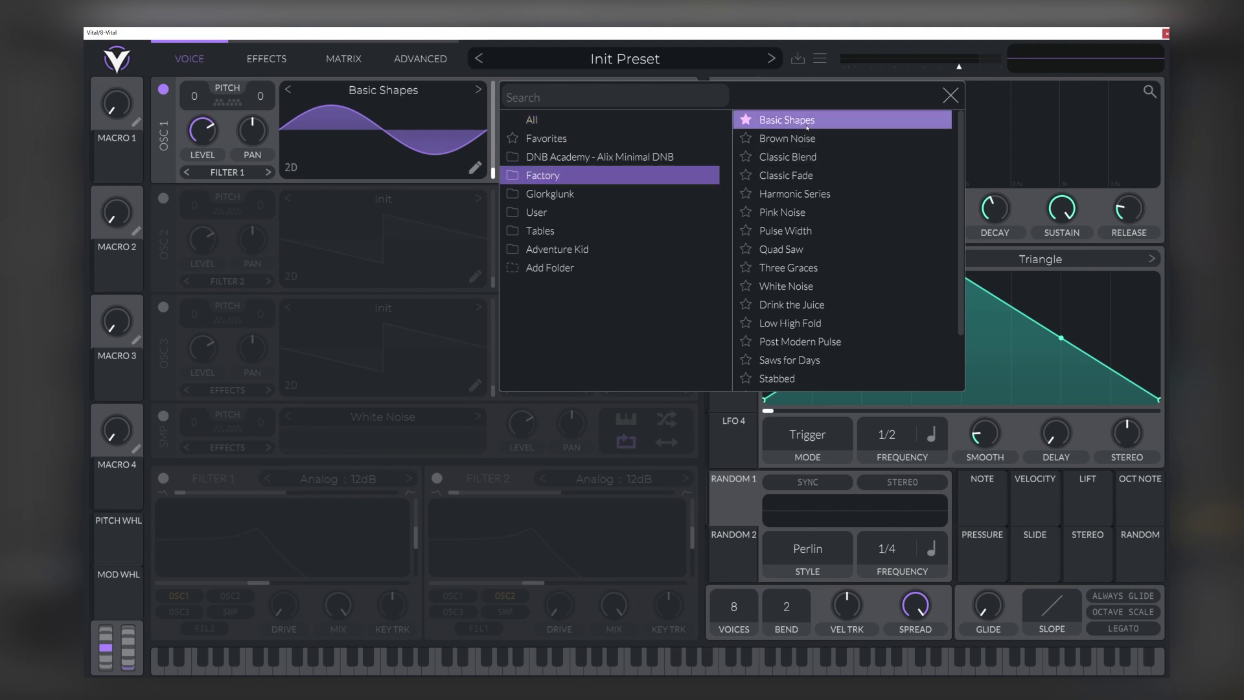
pyautogui.click(409, 196)
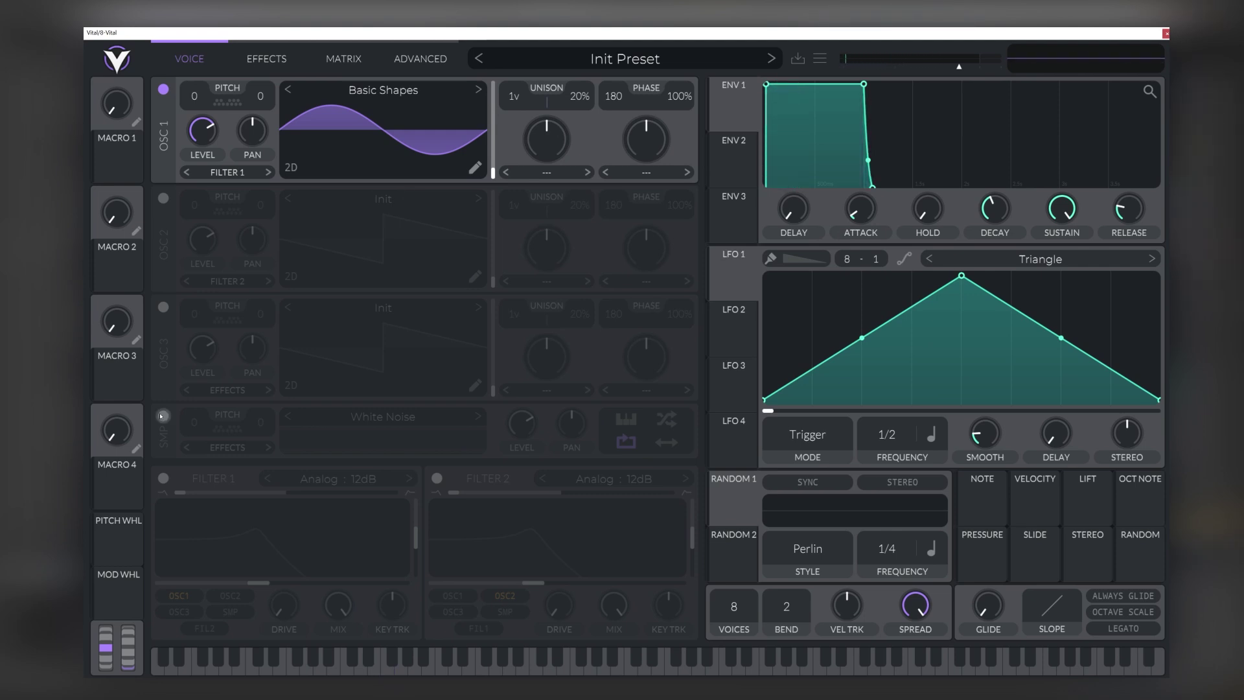
# Turn on the White Noise sampler and route it through an enabled Filter 2.
pyautogui.click(163, 416)
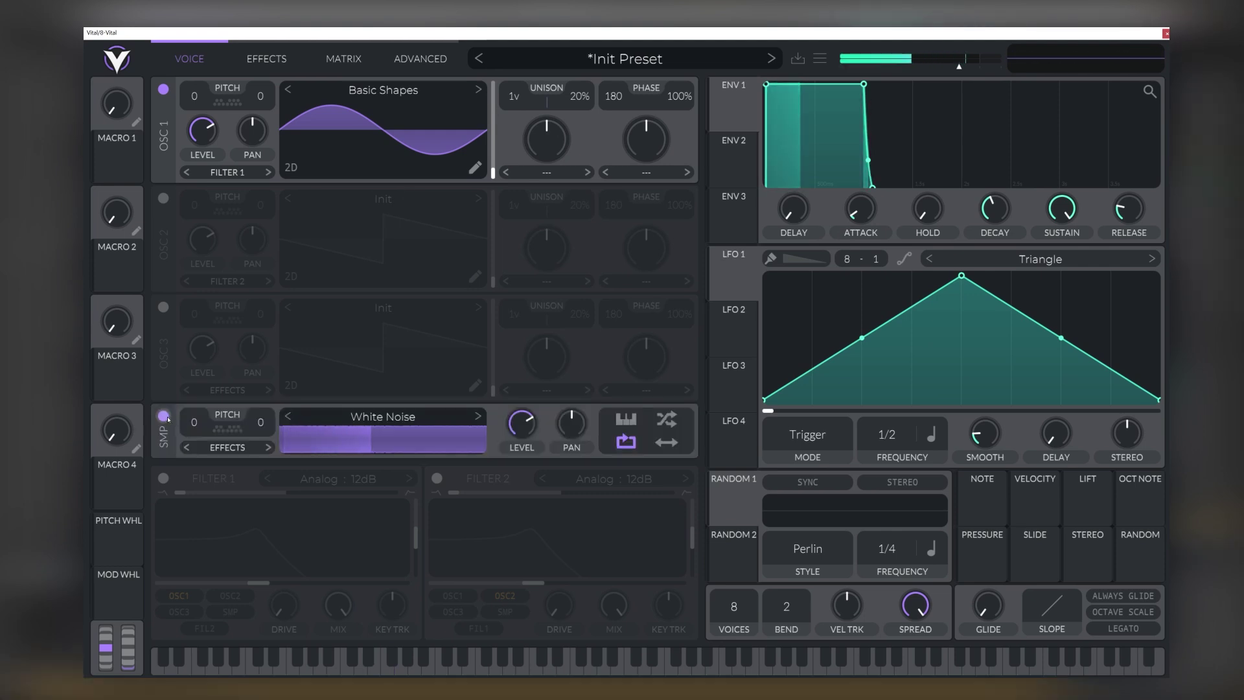
pyautogui.click(438, 479)
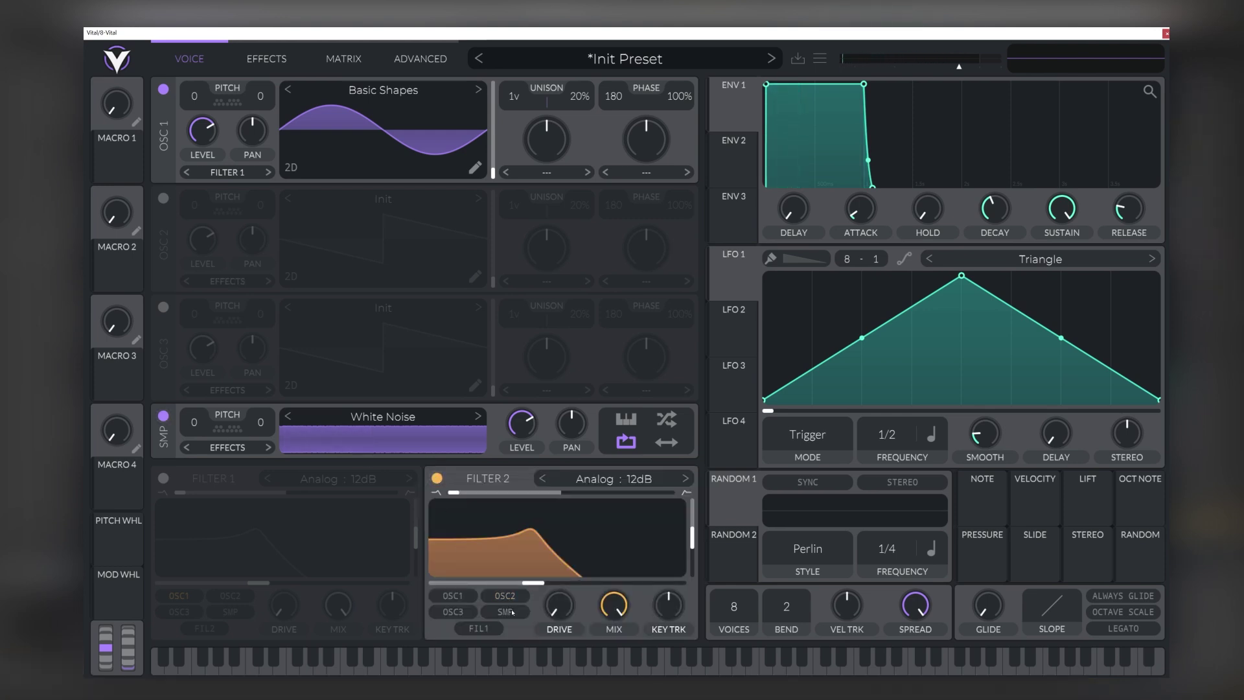
# Shift Filter 2 towards high-pass with a blend of about 1.171 and a cutoff just under 5 kHz.
pyautogui.moveTo(554, 493); pyautogui.dragTo(607, 494)
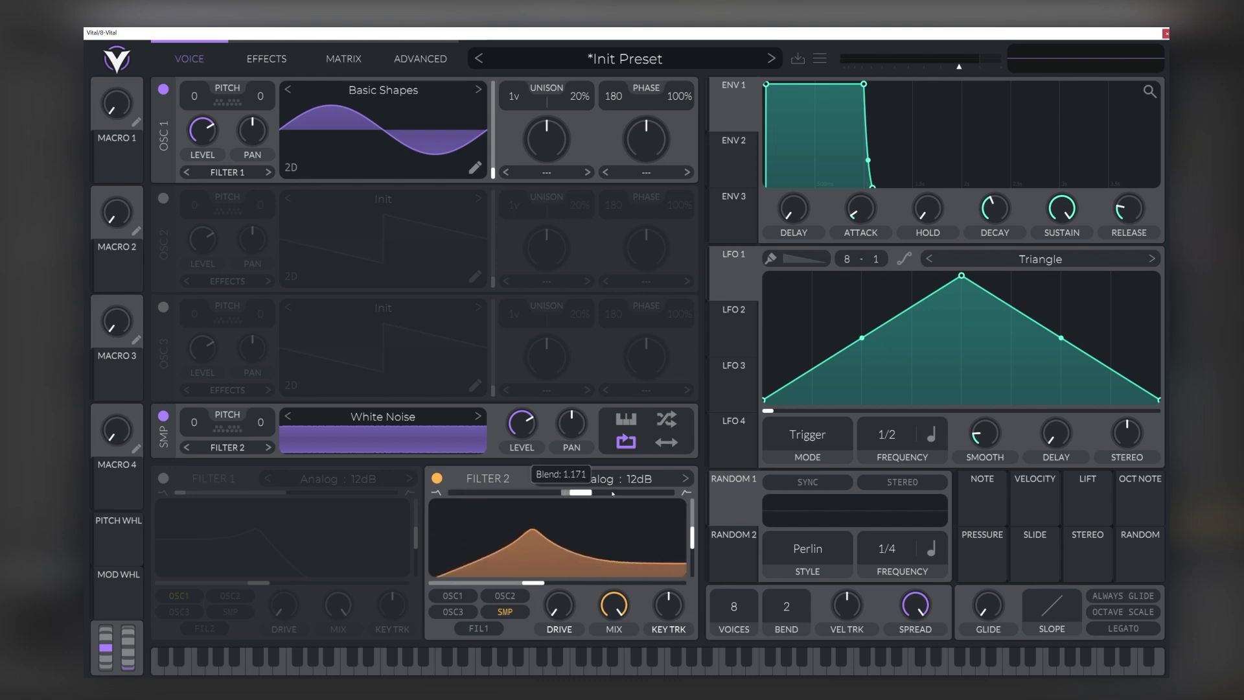
pyautogui.moveTo(534, 587); pyautogui.dragTo(639, 582)
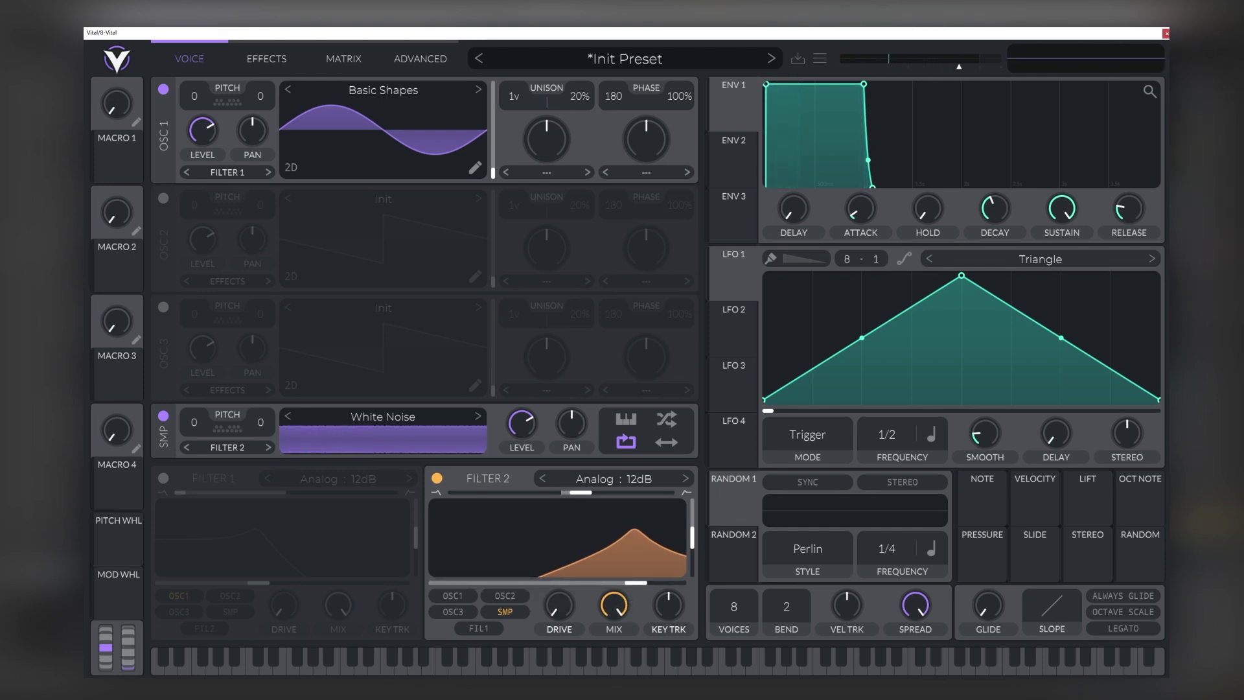
pyautogui.moveTo(643, 583)
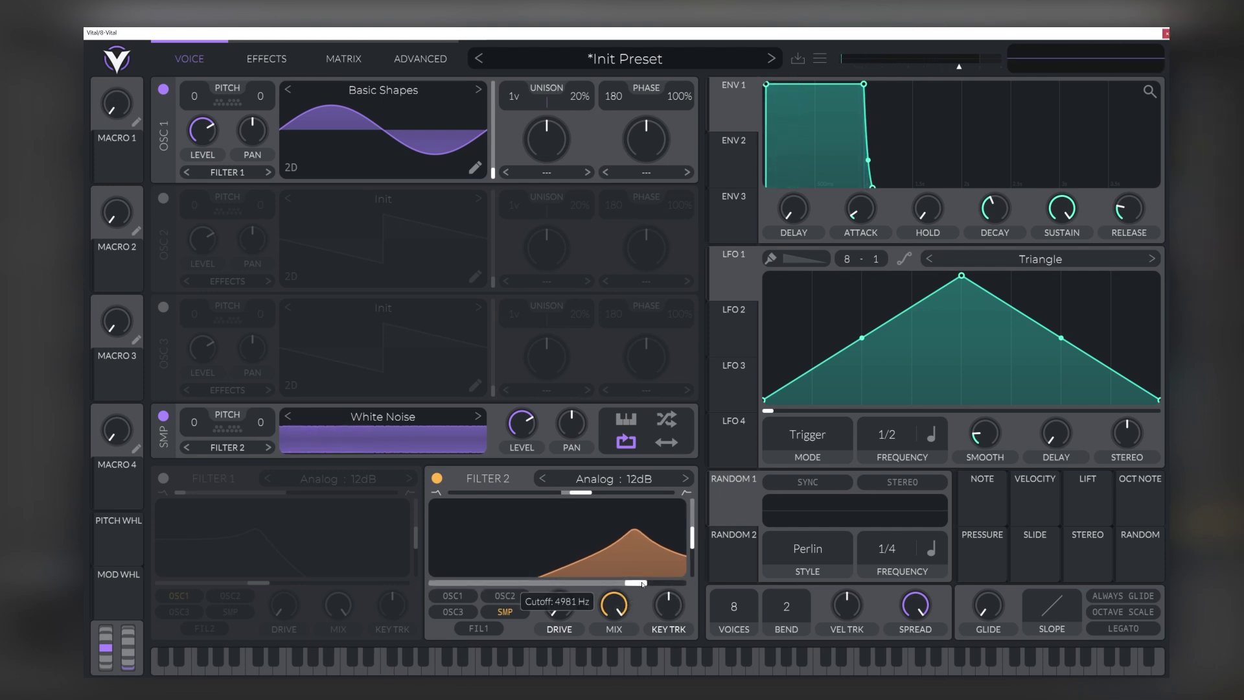
pyautogui.moveTo(641, 585); pyautogui.dragTo(642, 585)
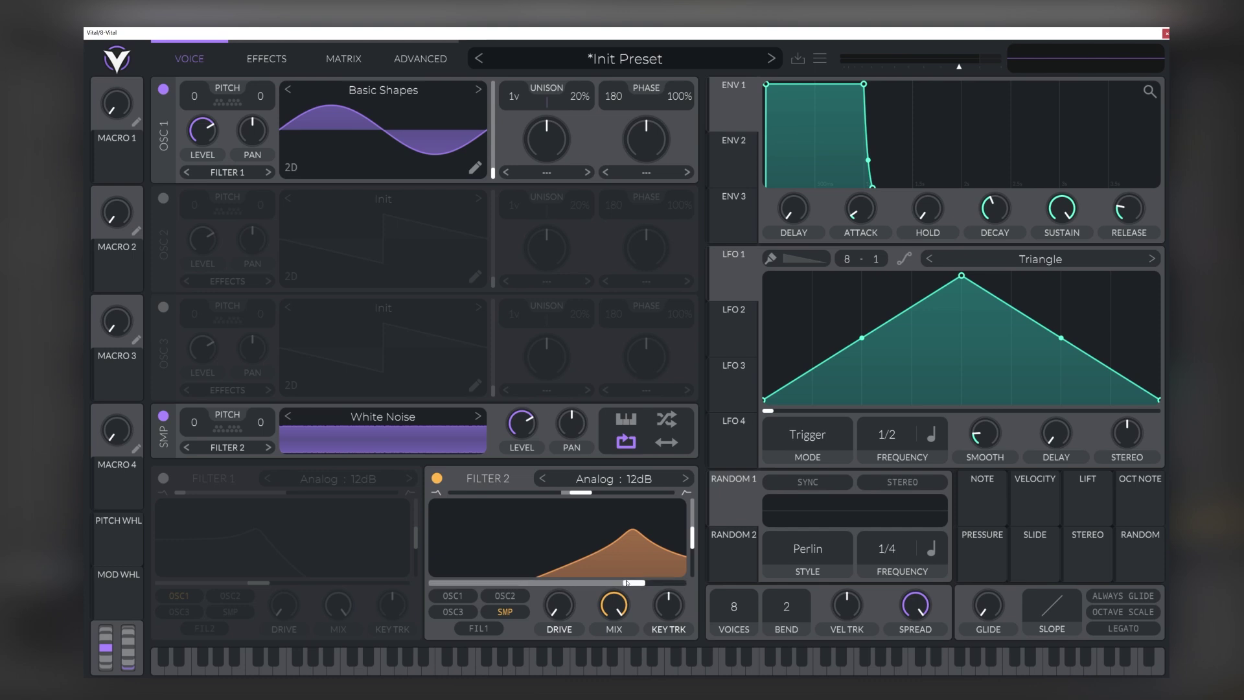
# Set the displayed frequency units to Hz in the advanced options and return to the voice settings.
pyautogui.click(422, 58)
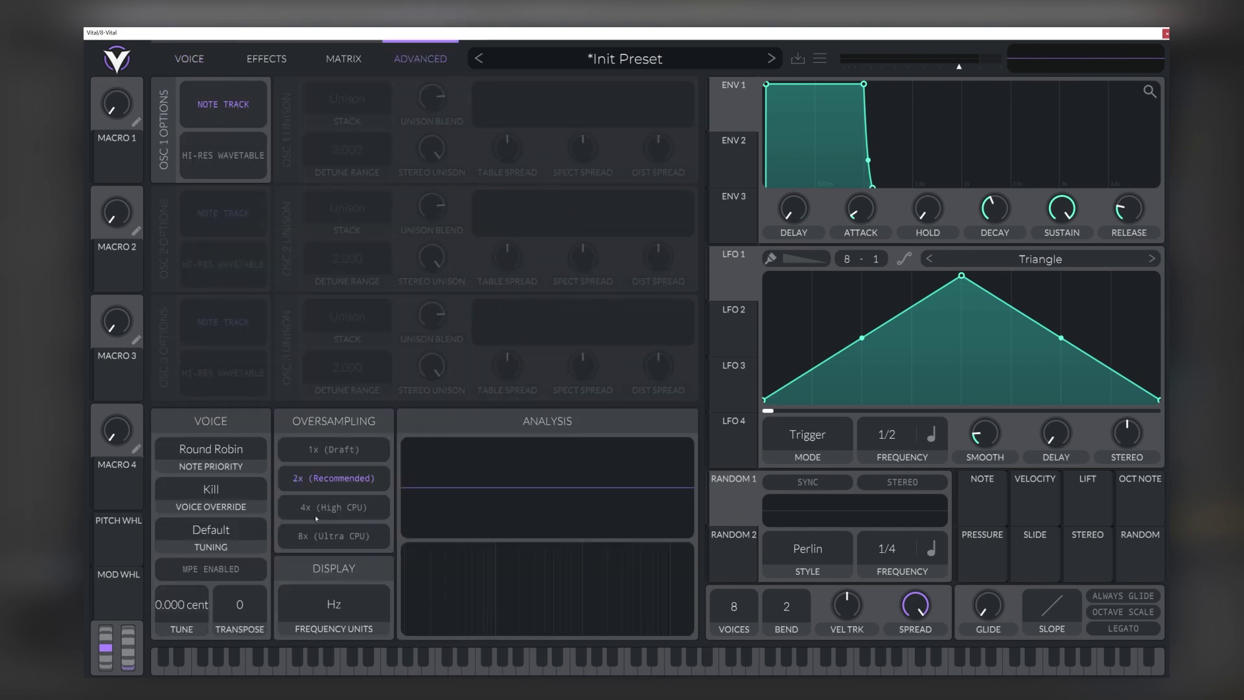
pyautogui.click(366, 629)
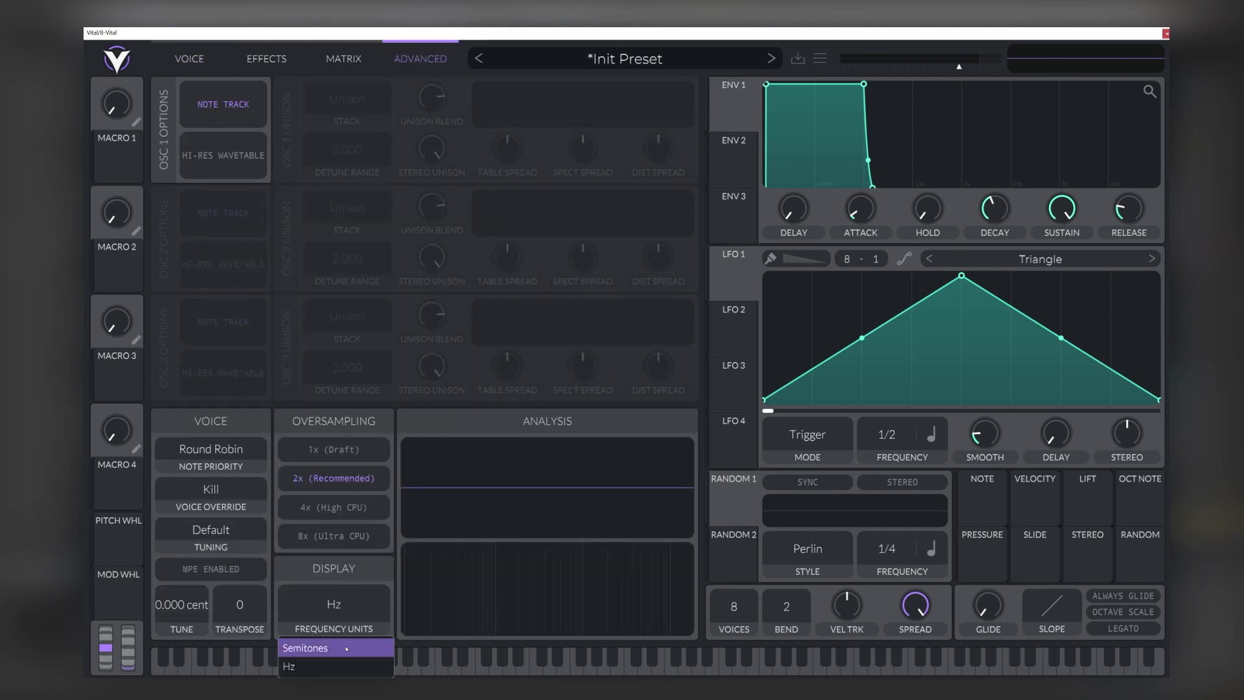
pyautogui.click(300, 667)
pyautogui.click(190, 67)
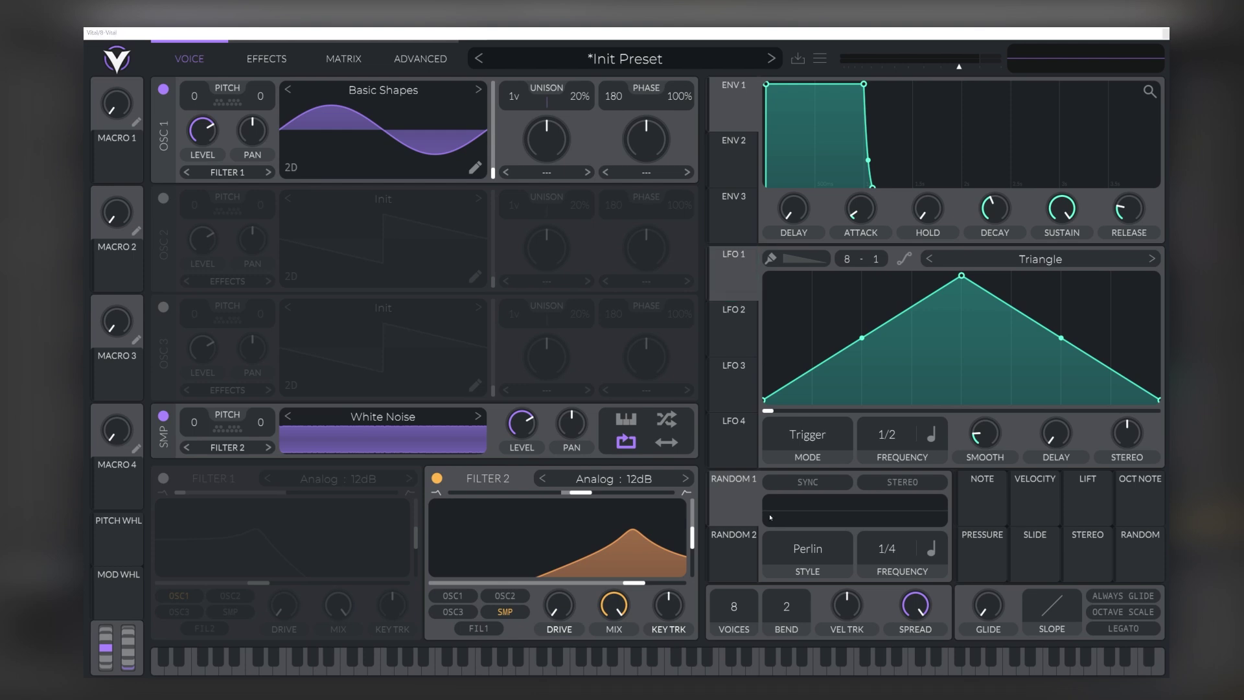
# Modulate the noise sampler's level with LFO 1 from a base level of 0, and set the LFO frequency to 1/32.
pyautogui.moveTo(746, 284); pyautogui.dragTo(523, 429)
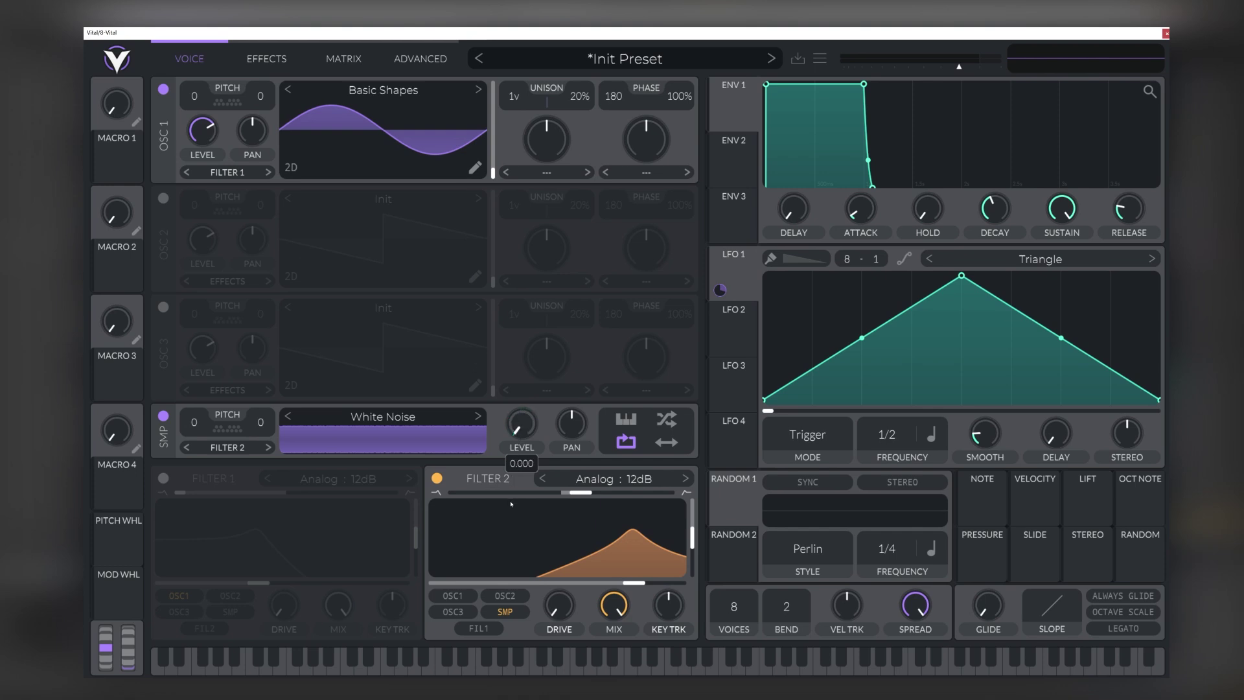
pyautogui.moveTo(521, 463); pyautogui.dragTo(522, 482)
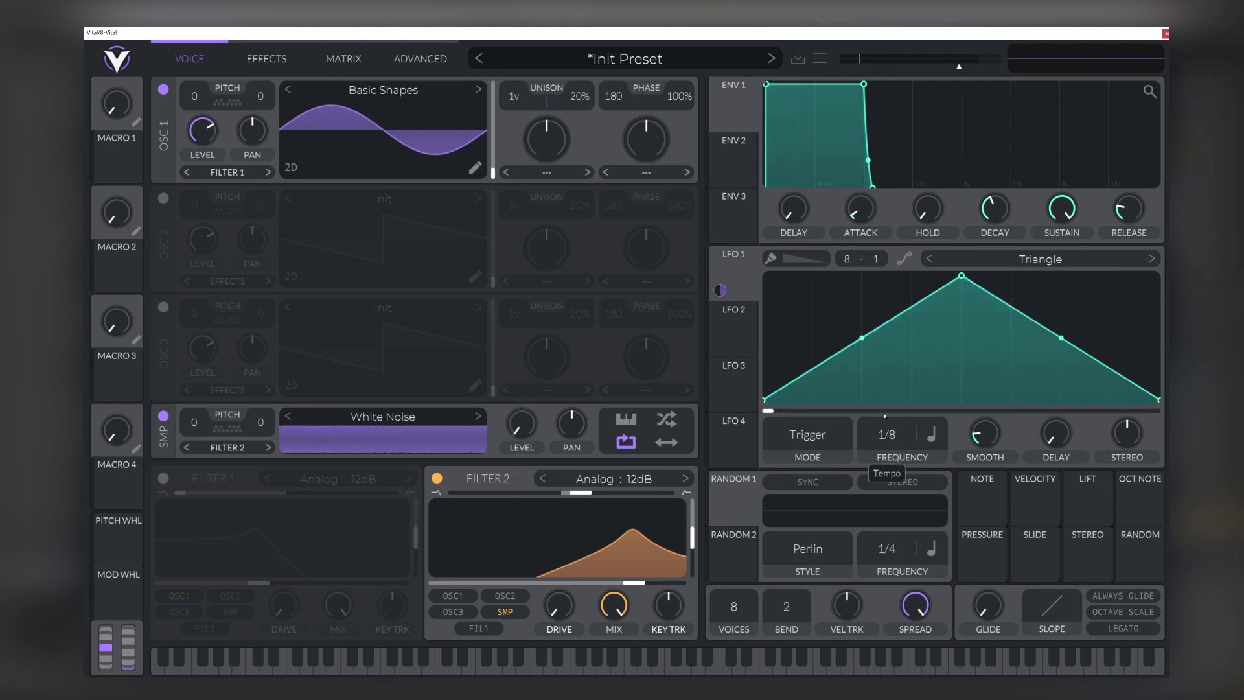
pyautogui.moveTo(886, 418); pyautogui.dragTo(894, 386)
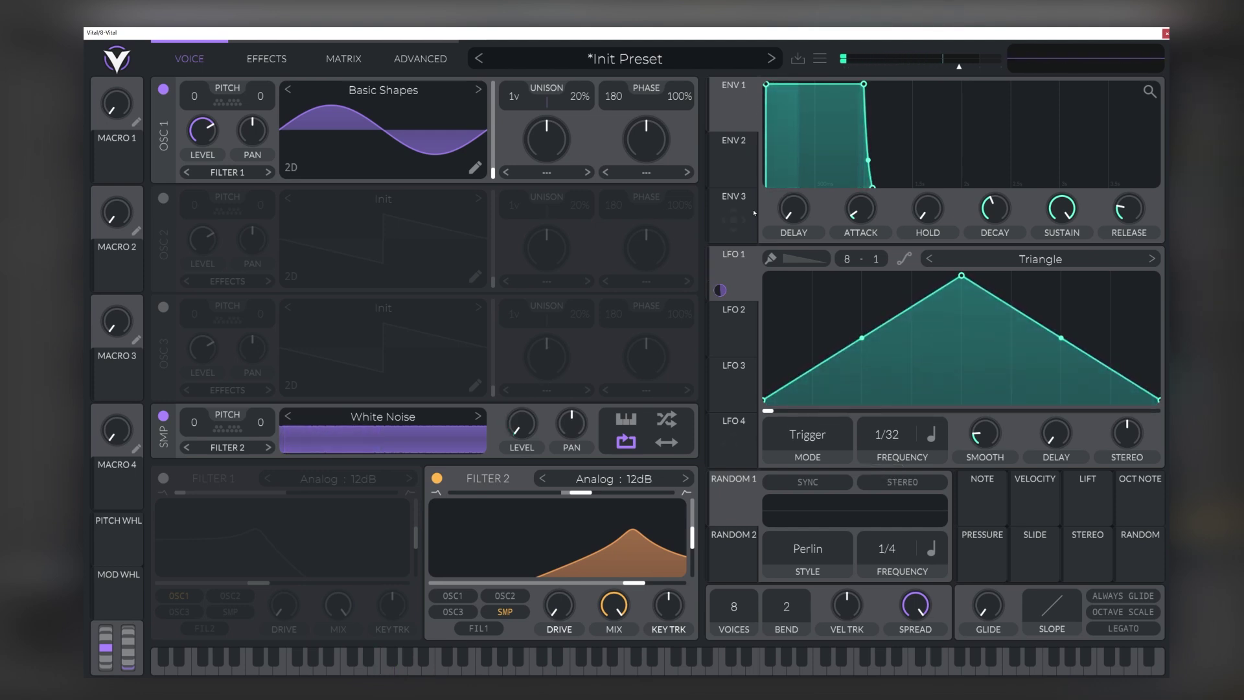
# Lengthen envelope 1's attack slightly and set its release to 0.062 secs.
pyautogui.moveTo(868, 216); pyautogui.dragTo(867, 209)
pyautogui.moveTo(1123, 217); pyautogui.dragTo(1123, 210)
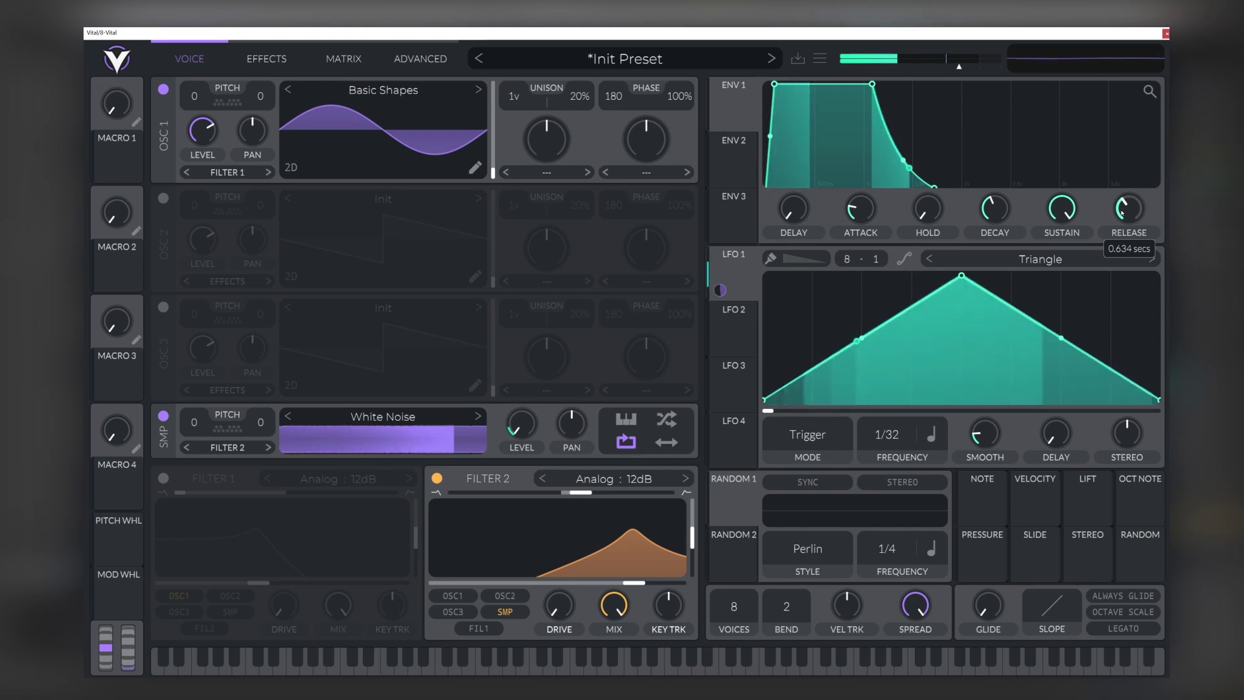
pyautogui.moveTo(1121, 211); pyautogui.dragTo(1120, 225)
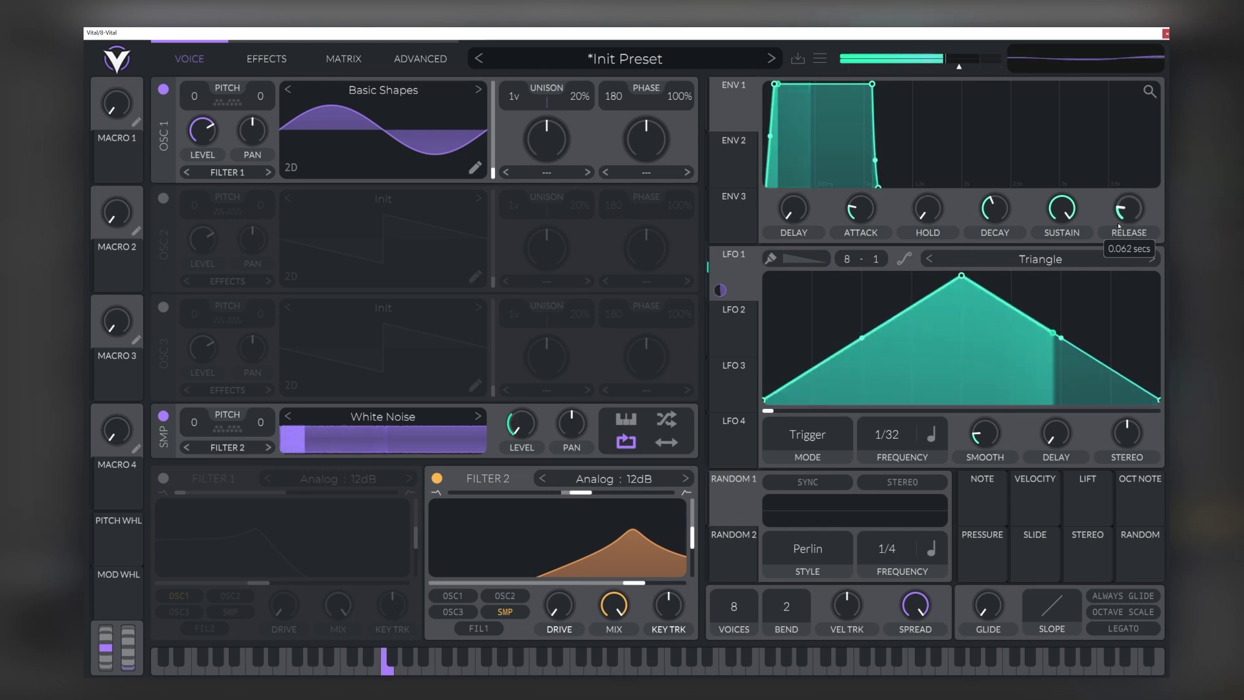
# Enable the chorus effect with 12 voices and filter out its low frequencies with the spread at minimum.
pyautogui.click(267, 60)
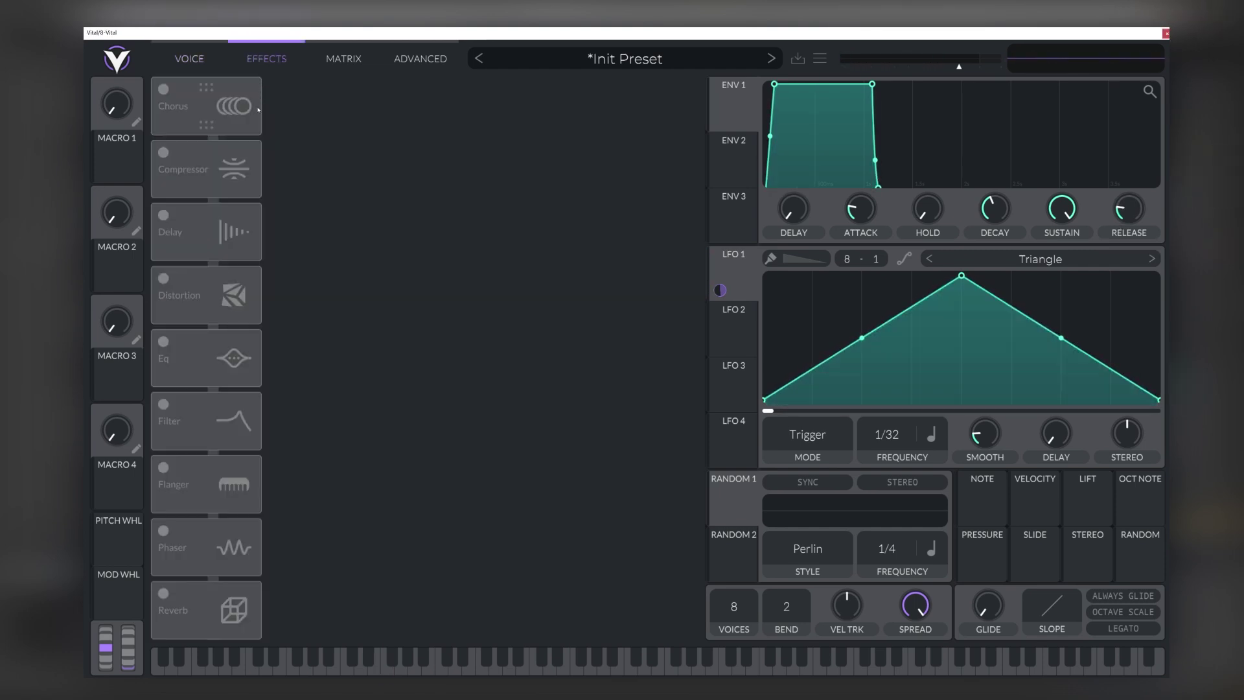
pyautogui.click(164, 89)
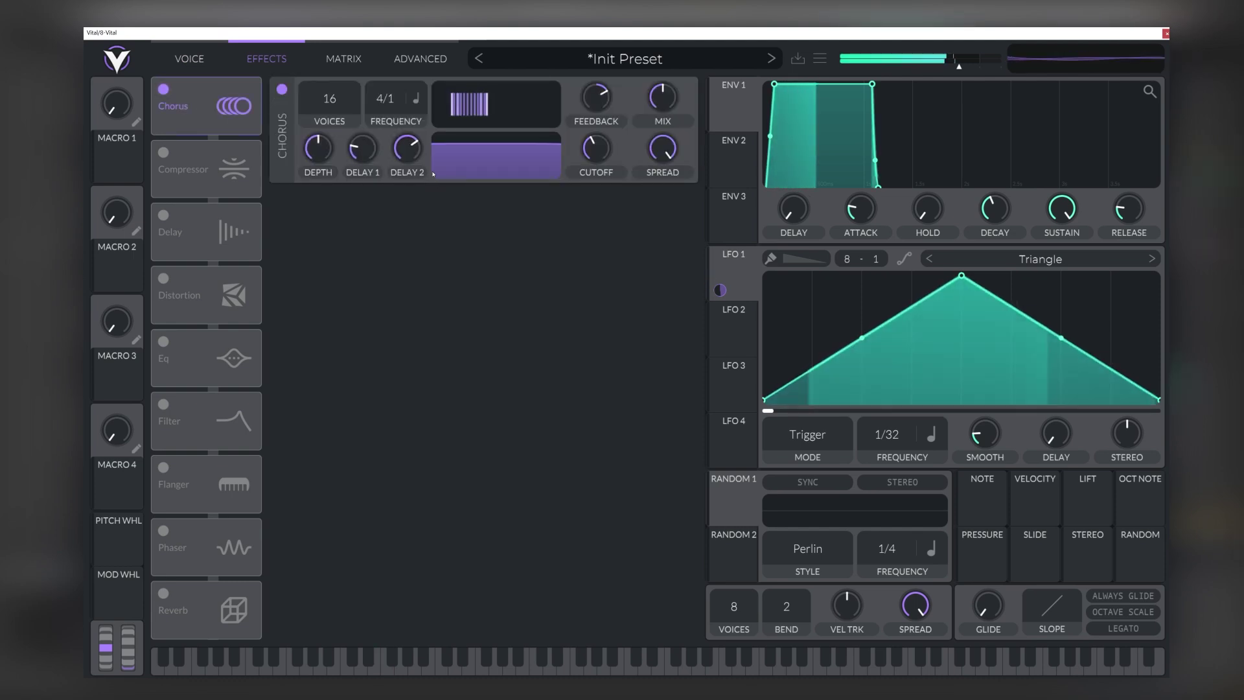
pyautogui.moveTo(504, 156); pyautogui.dragTo(562, 209)
pyautogui.press('a')
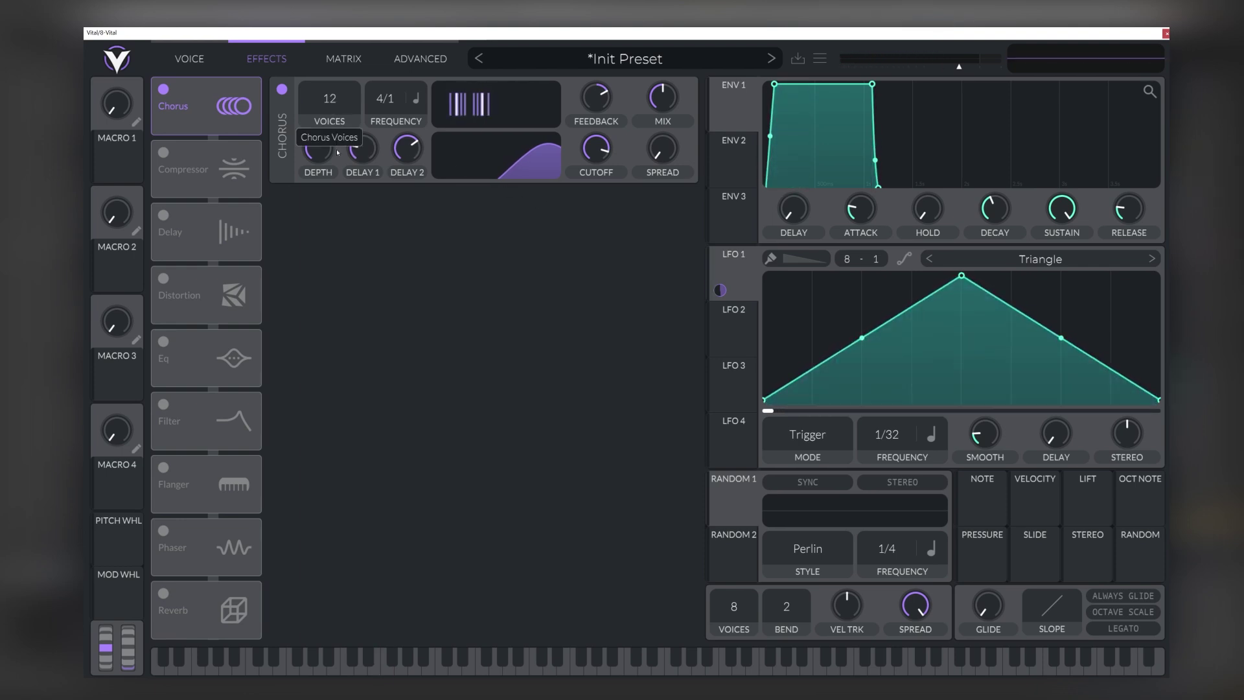
pyautogui.press('a')
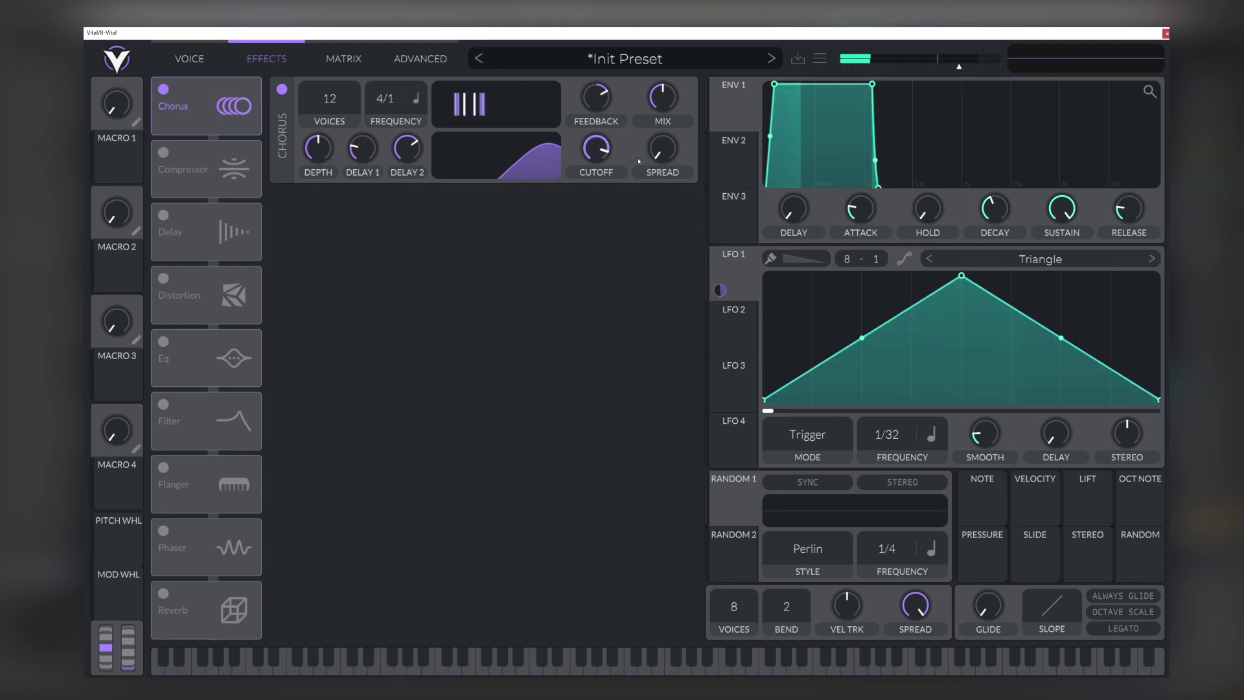
# Set the chorus spread to 0.280 and its mix to 20.50% while auditioning notes.
pyautogui.press('a')
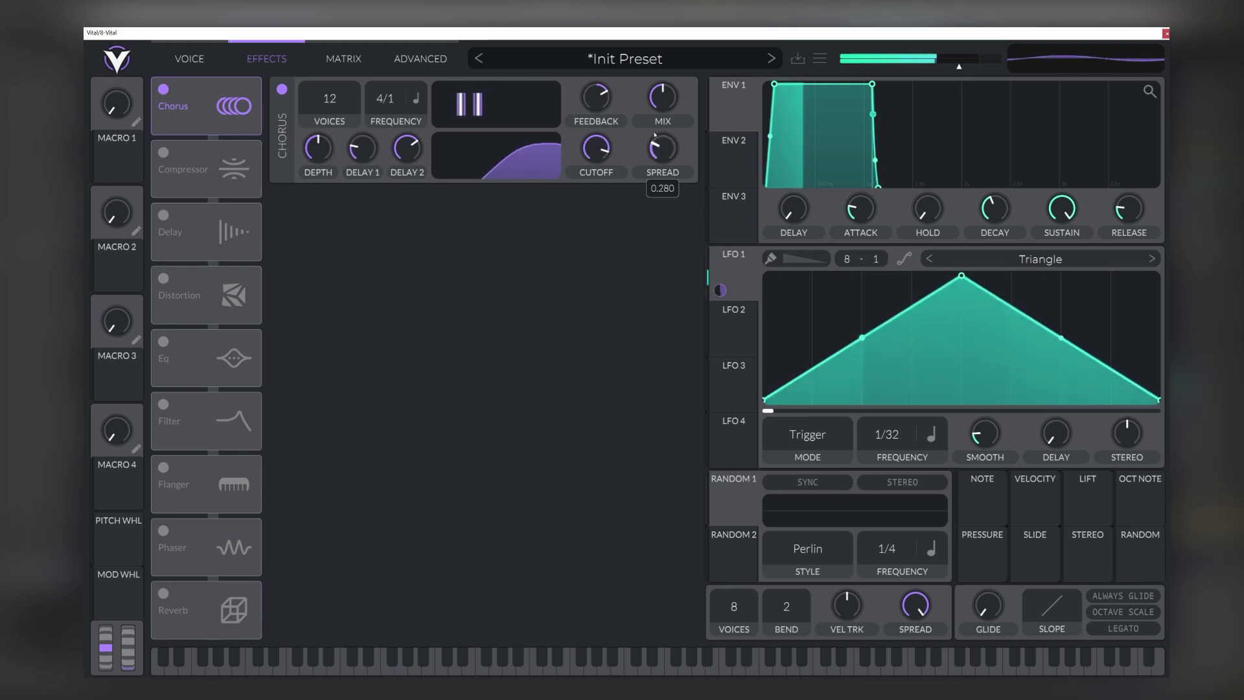
pyautogui.moveTo(661, 103); pyautogui.dragTo(660, 121)
pyautogui.press('a')
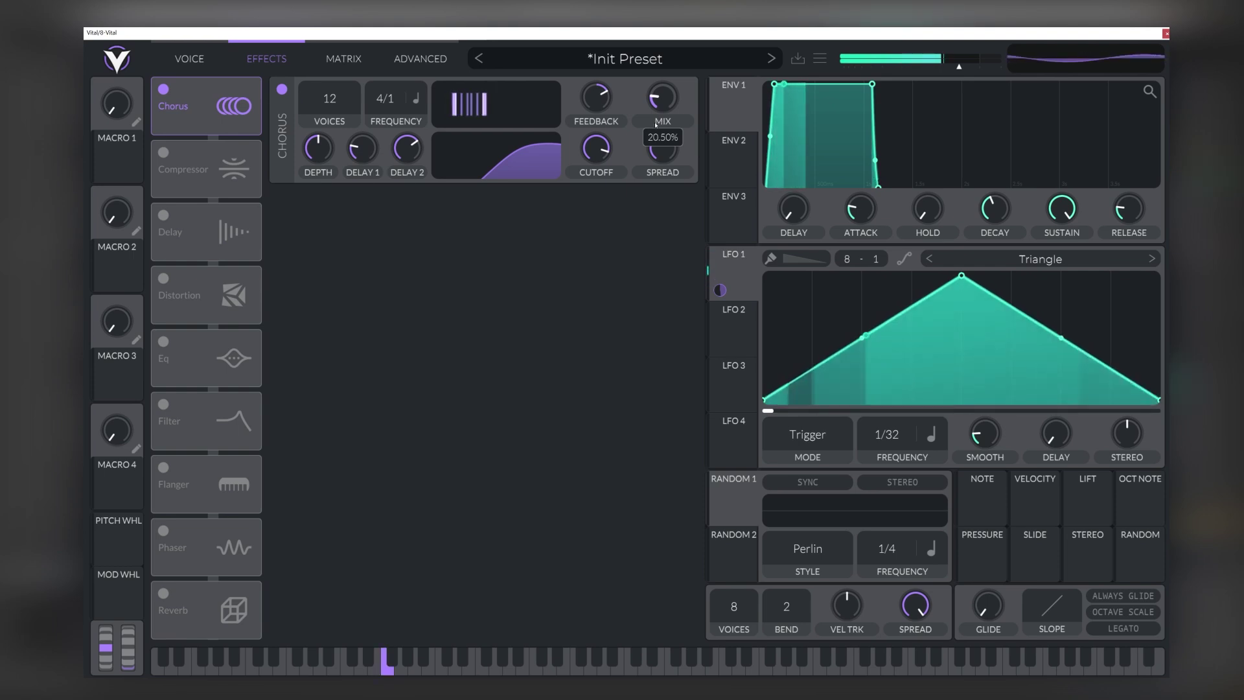
# Enable the compressor in Single Band mode and move its upper and lower thresholds to the extremes.
pyautogui.click(164, 155)
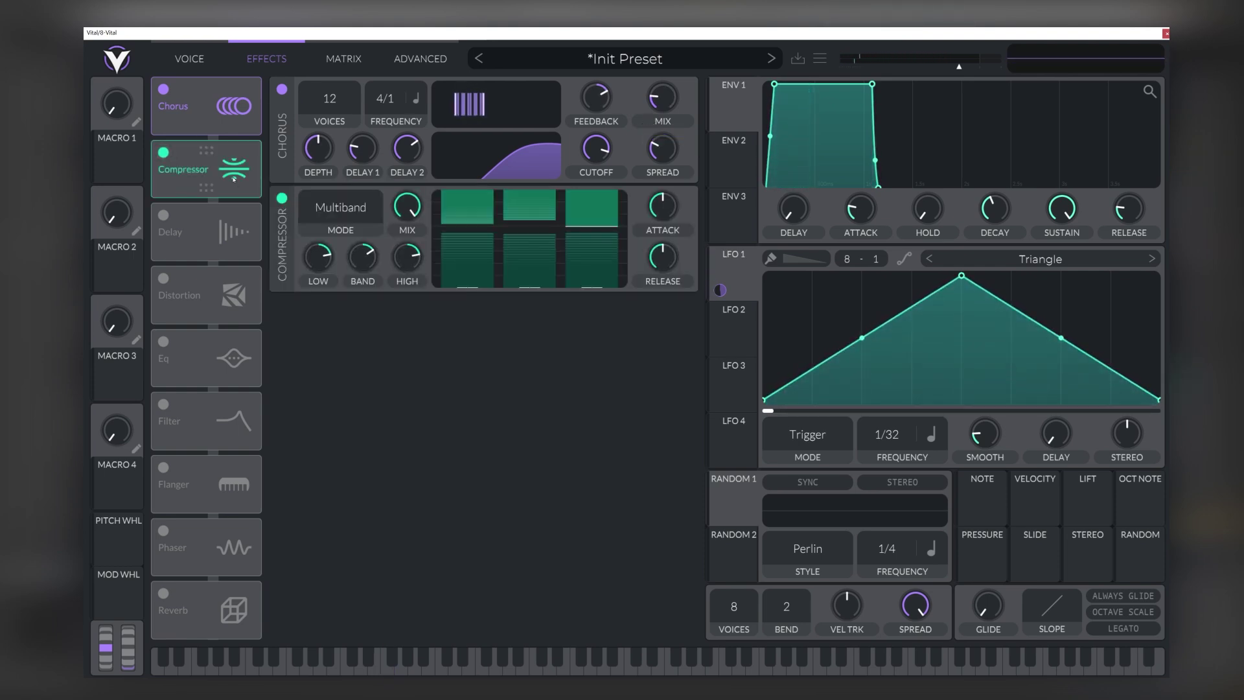
pyautogui.click(323, 206)
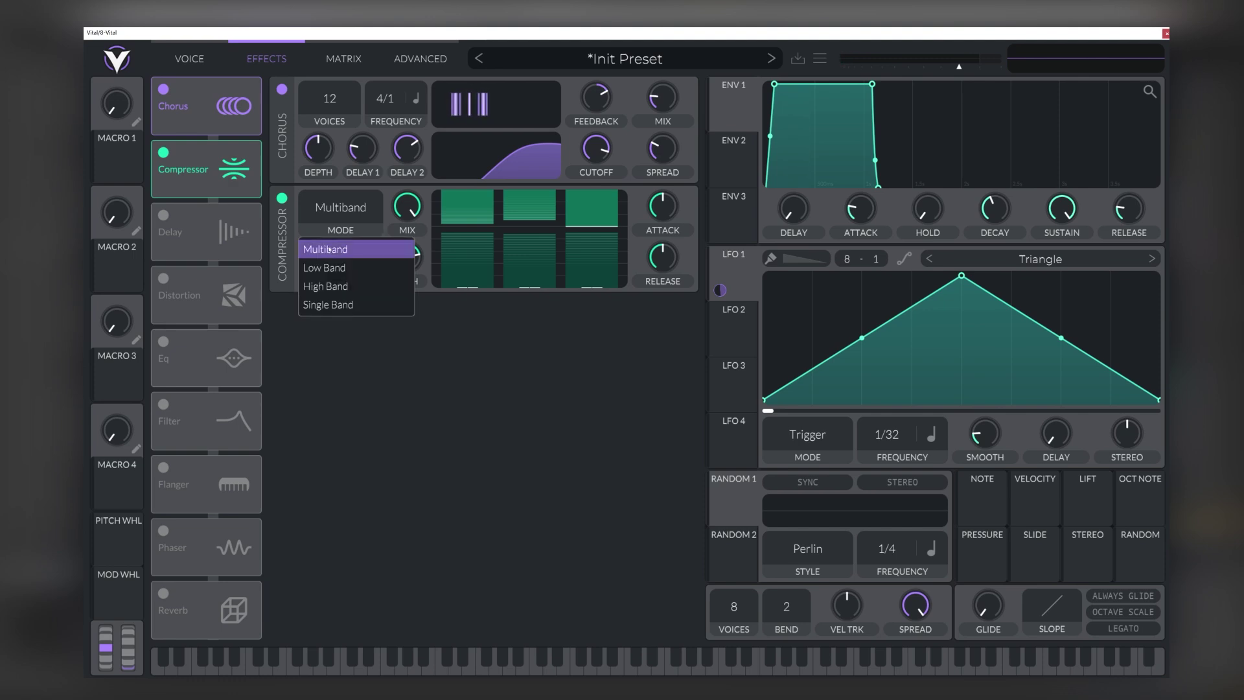
pyautogui.click(329, 295)
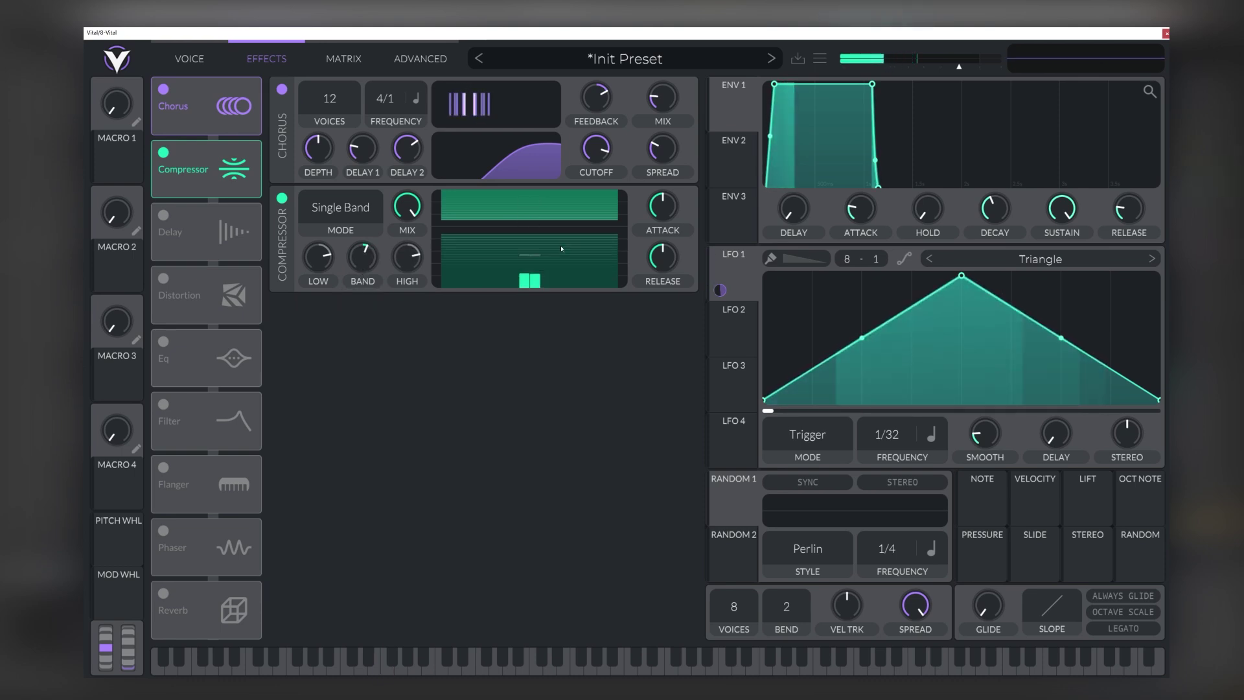
pyautogui.moveTo(534, 218); pyautogui.dragTo(534, 190)
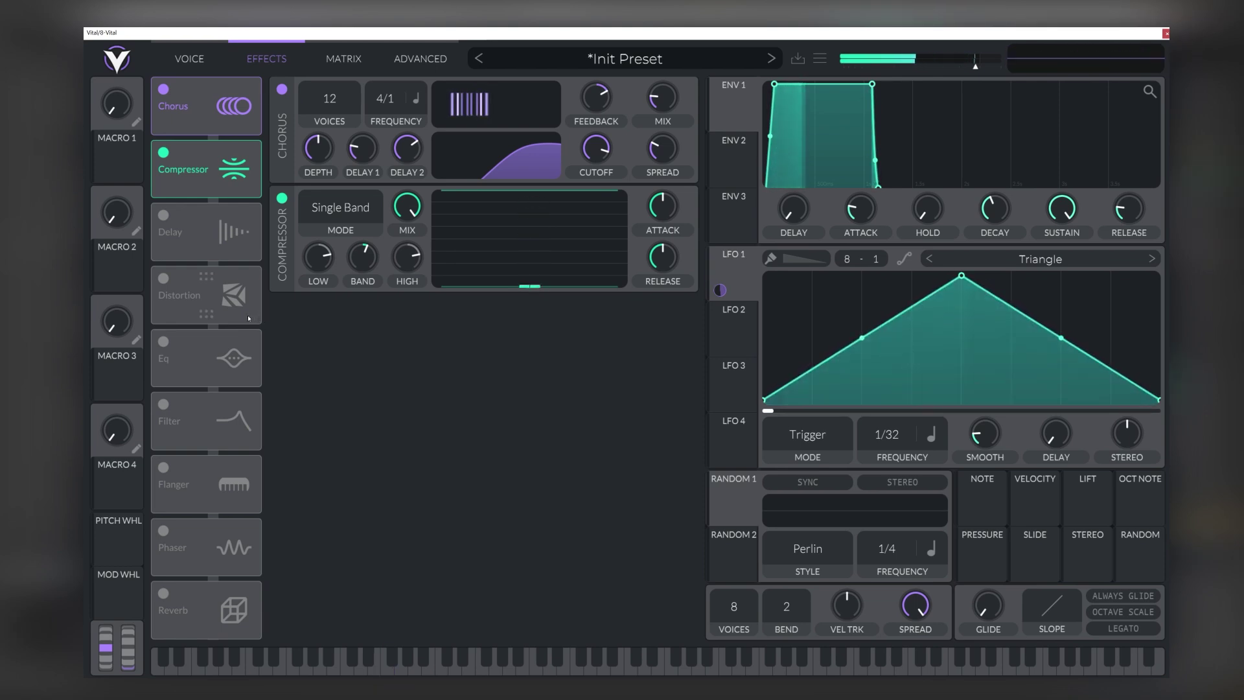
# Enable Soft Clip distortion, raise its drive, and compare the sound with the distortion bypassed.
pyautogui.click(163, 280)
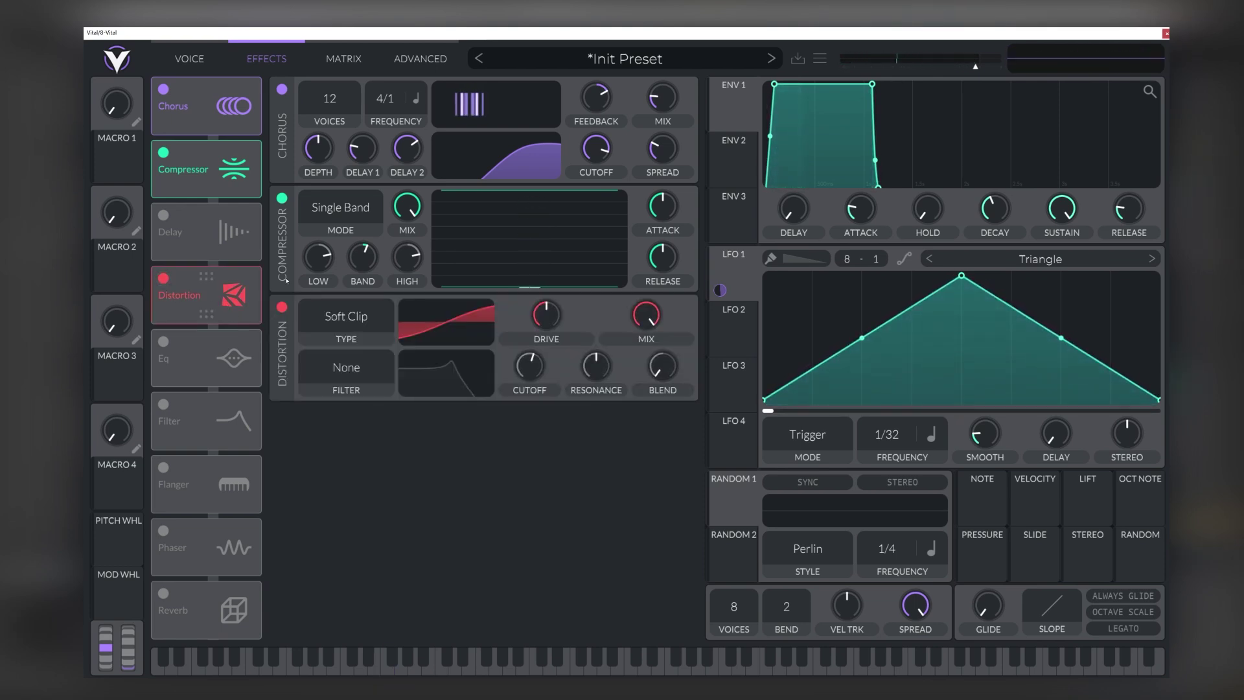
pyautogui.moveTo(562, 318); pyautogui.dragTo(563, 312)
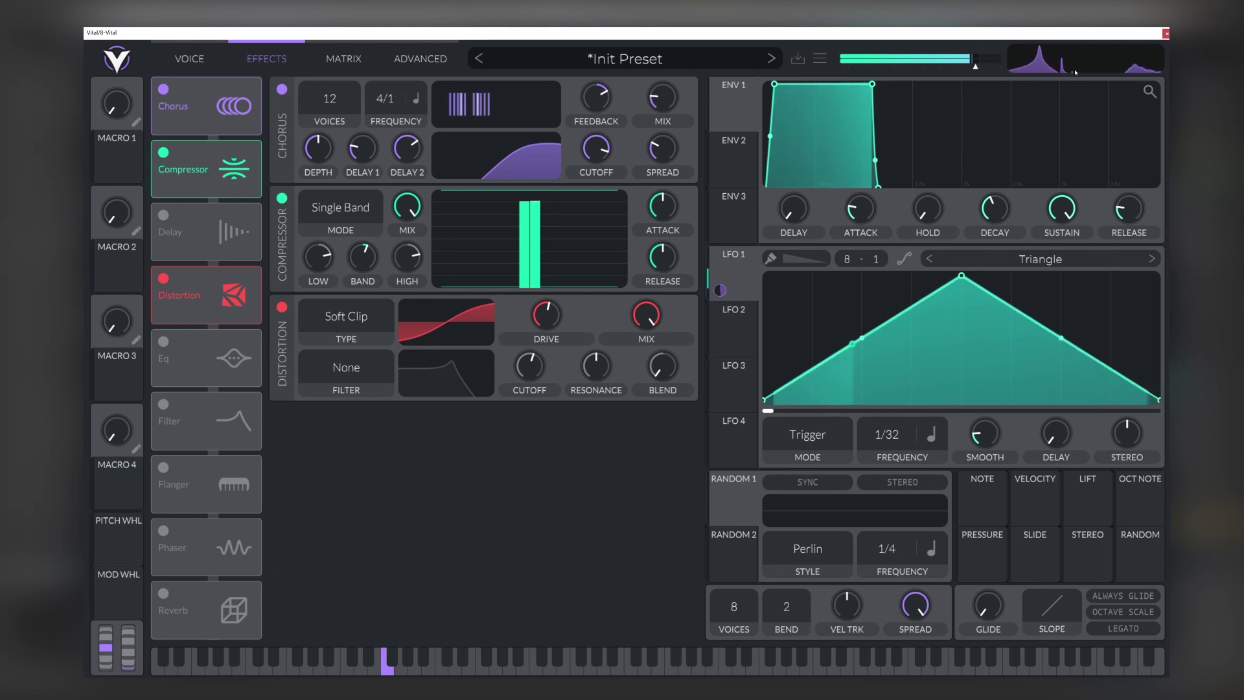
pyautogui.click(164, 278)
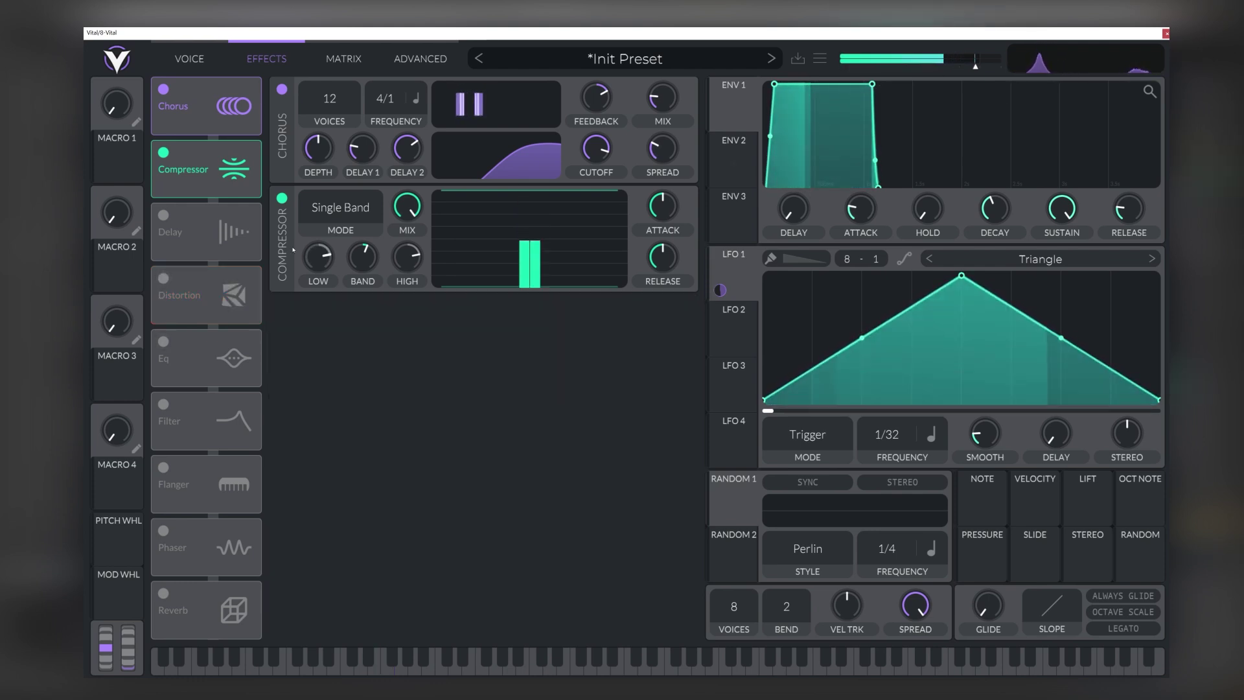
pyautogui.click(164, 279)
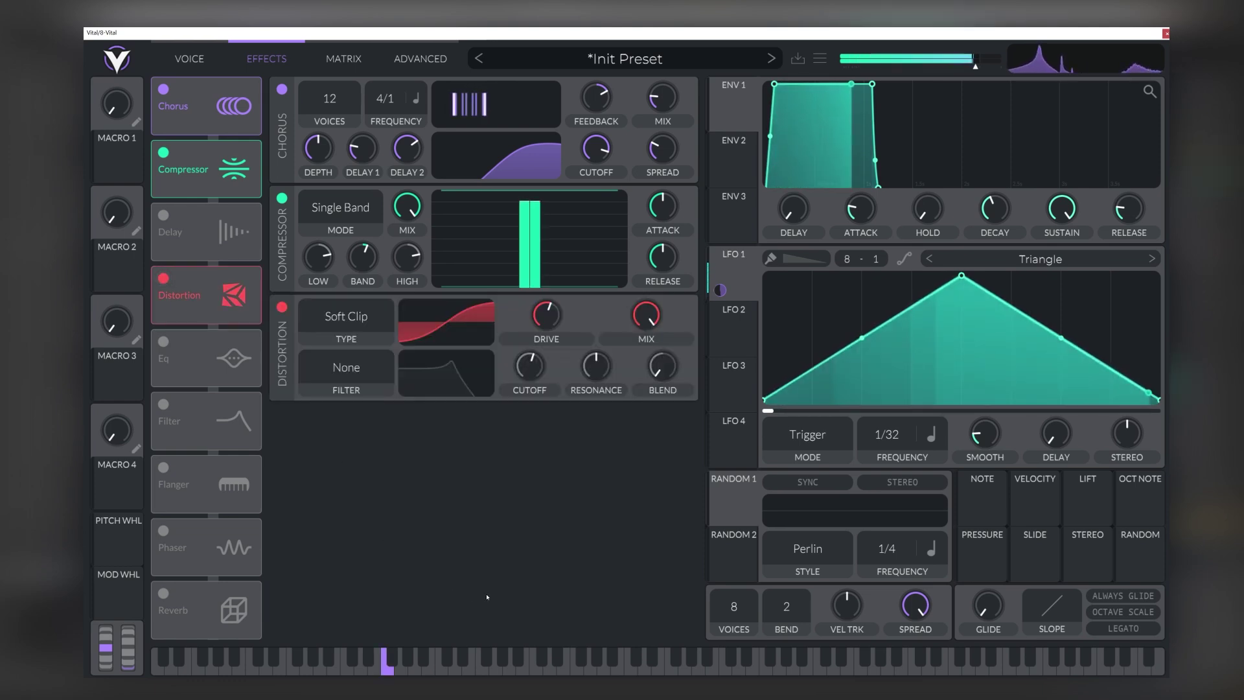
pyautogui.click(553, 331)
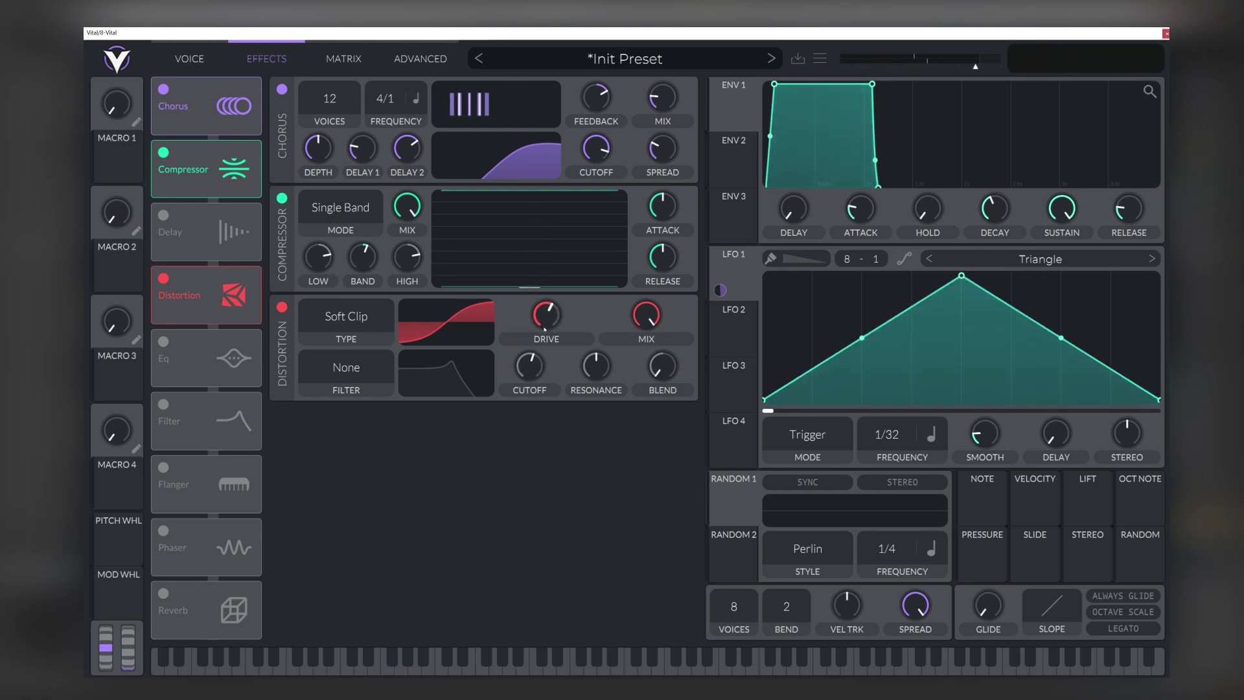
# Raise the distortion drive further, and enable oscillator 2 with its transpose at 24.
pyautogui.moveTo(544, 329); pyautogui.dragTo(558, 309)
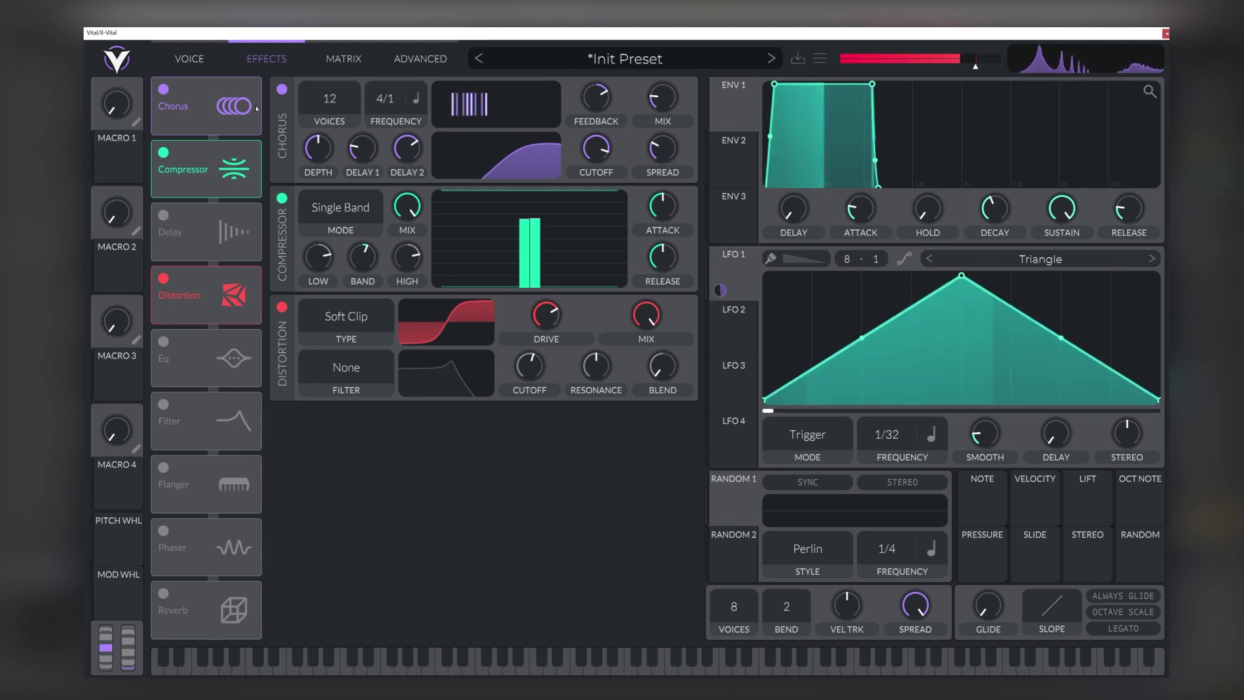
pyautogui.click(189, 58)
pyautogui.click(163, 198)
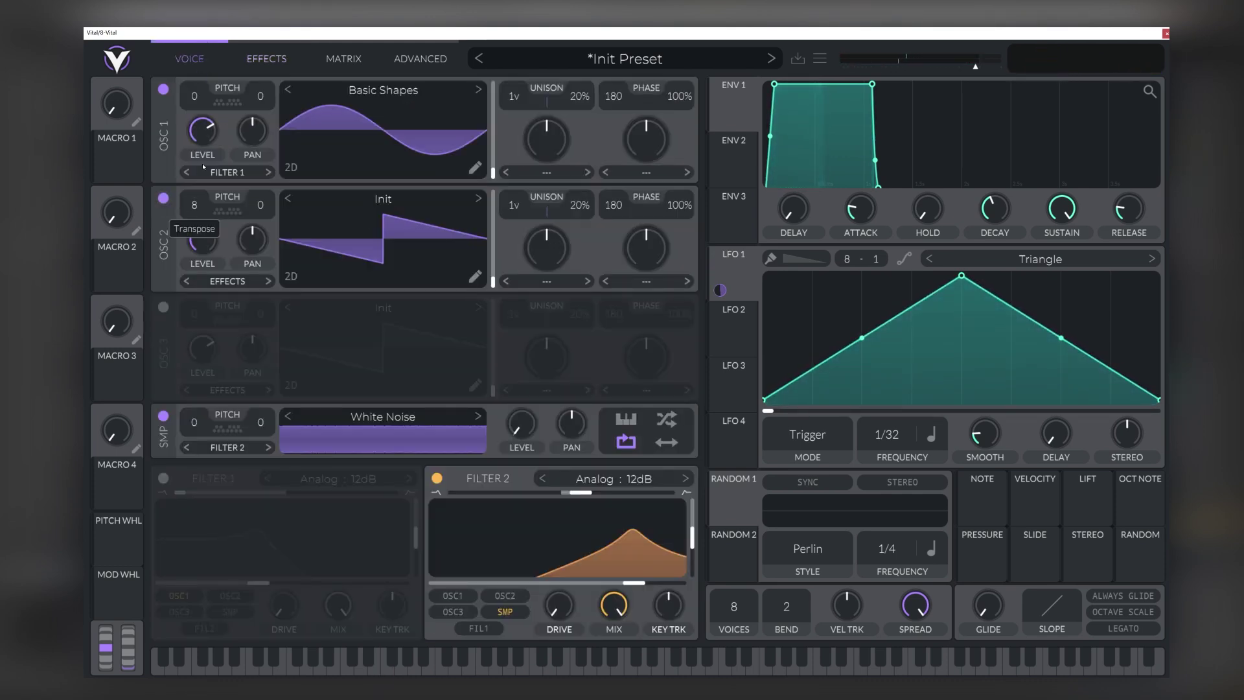
pyautogui.moveTo(221, 123); pyautogui.dragTo(222, 118)
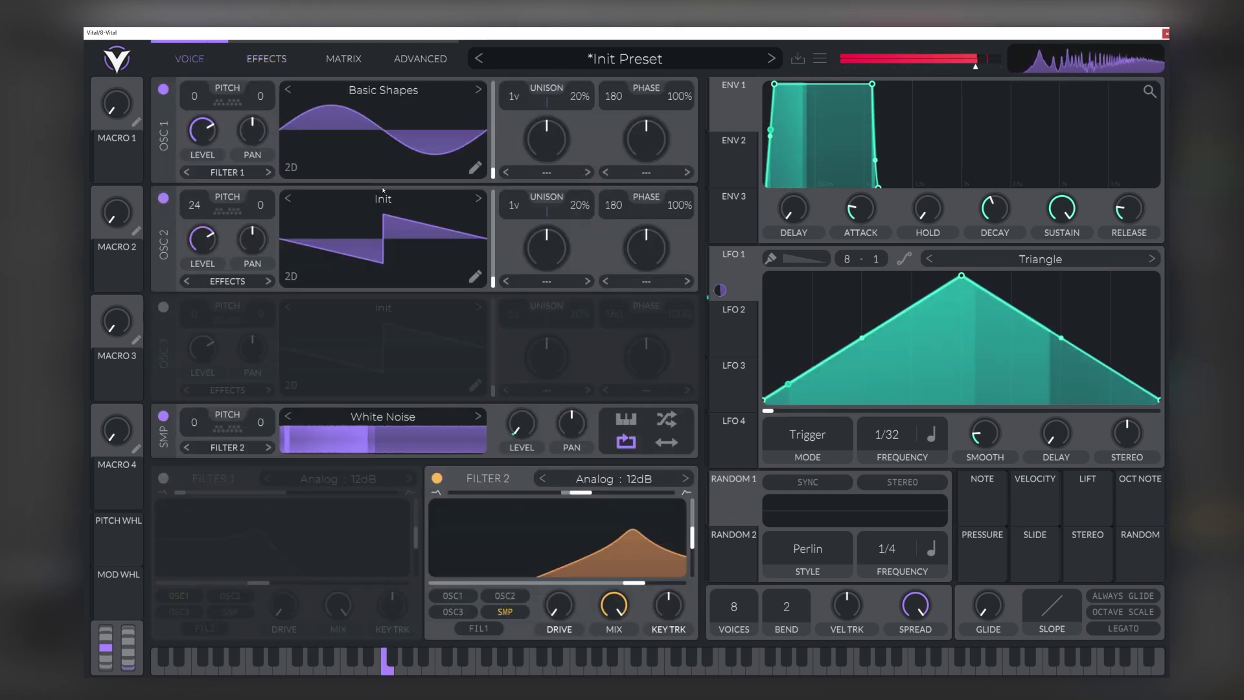
# Load the factory Basic Shapes wavetable into oscillator 2 and set it to the sine frame.
pyautogui.click(384, 199)
pyautogui.click(787, 229)
pyautogui.moveTo(414, 284); pyautogui.dragTo(414, 282)
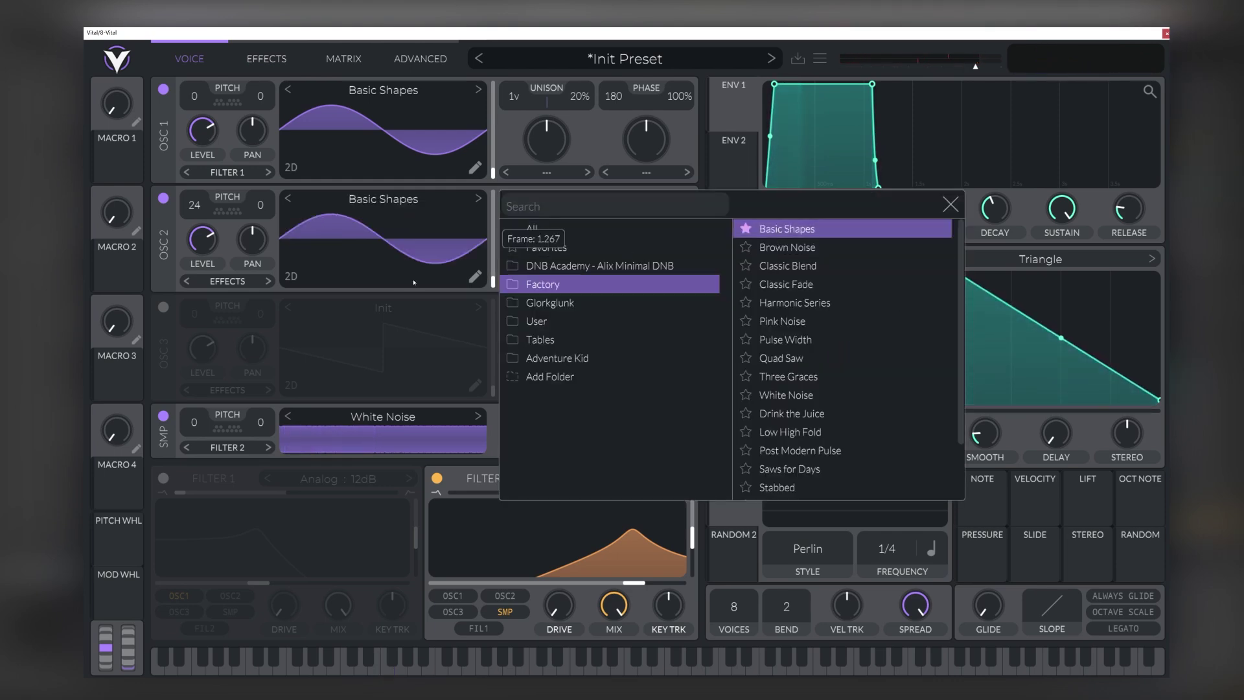
pyautogui.click(328, 302)
# Audition notes with oscillator 2 transposed by 48, and settle on a transpose of 36.
pyautogui.moveTo(194, 205); pyautogui.dragTo(196, 193)
pyautogui.press('f')
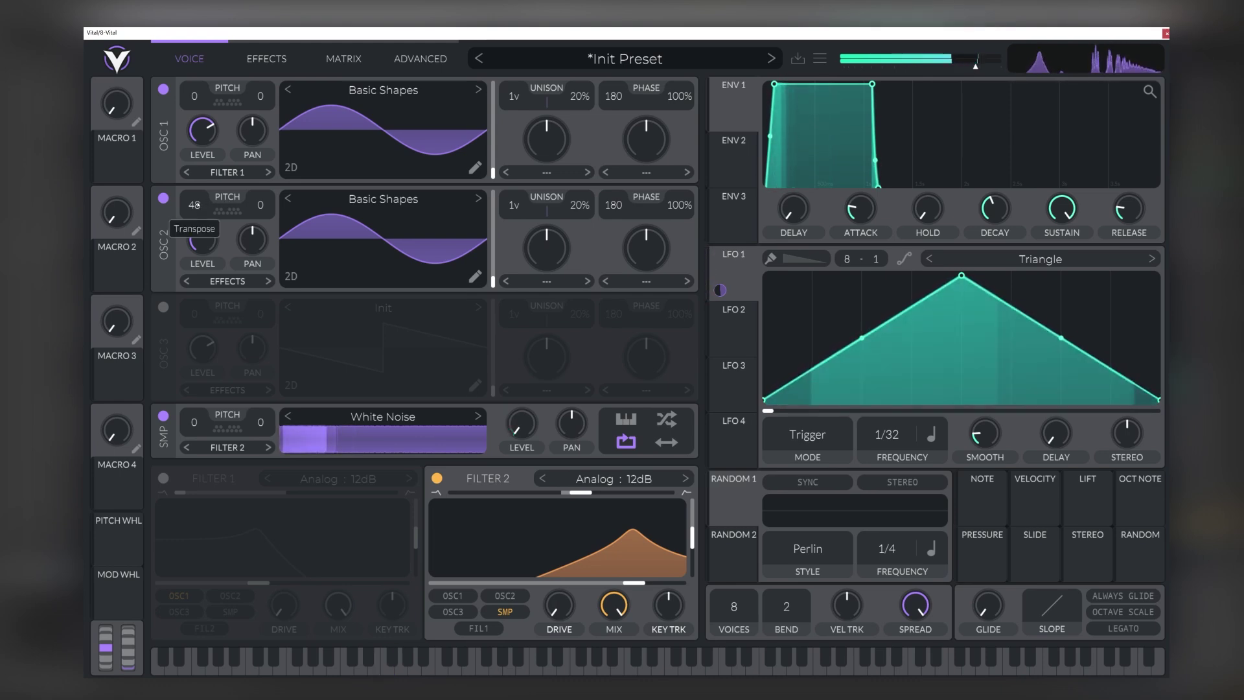
pyautogui.press('a')
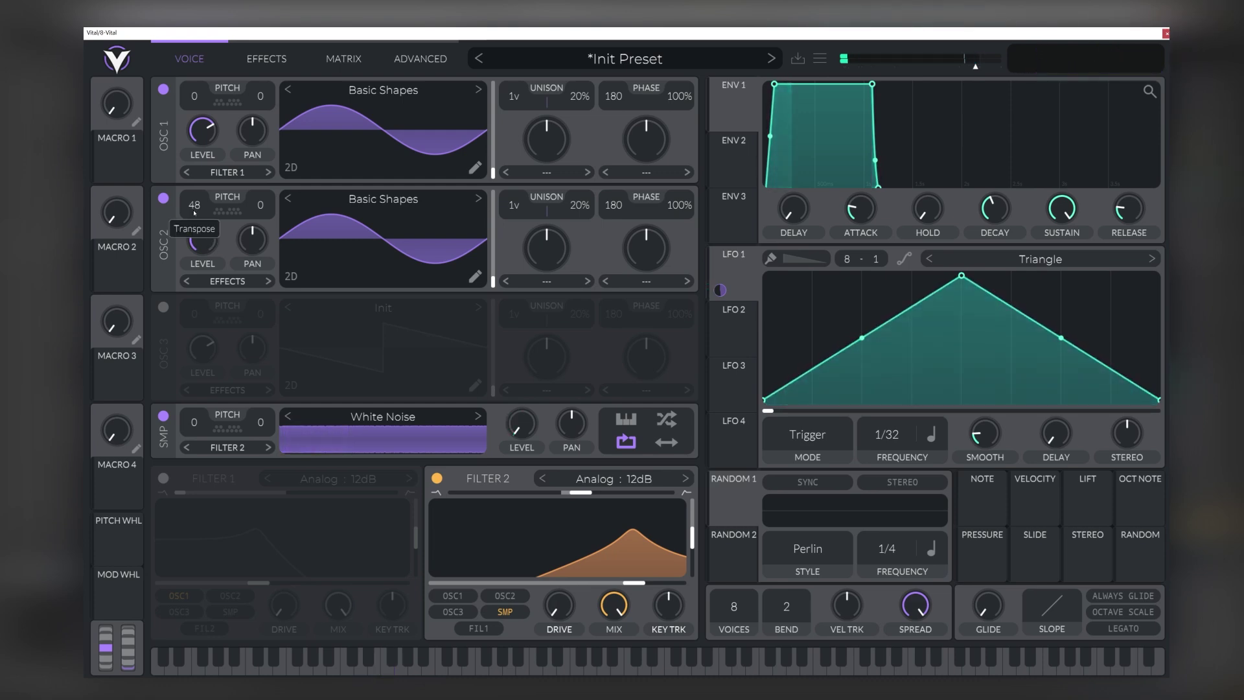
pyautogui.press('a')
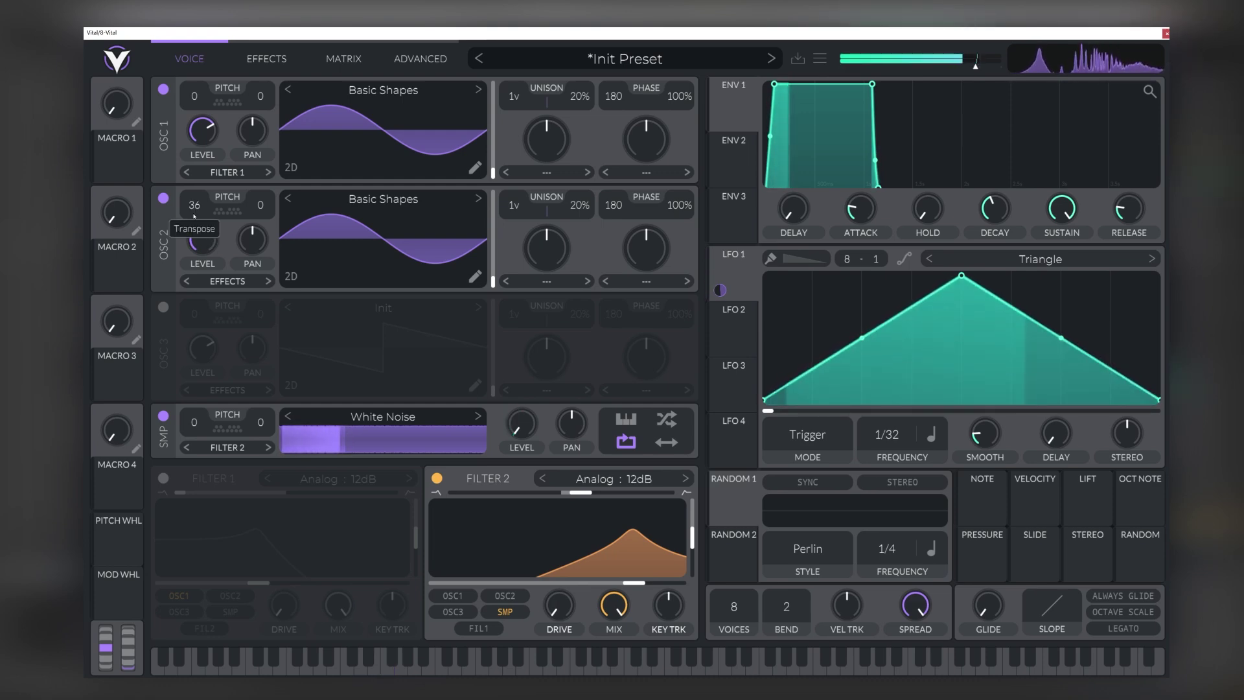
# Try modulating oscillator 2's level with LFO 2 at 1.000, remove the modulation and toggle the oscillator off and on.
pyautogui.moveTo(733, 333); pyautogui.dragTo(203, 279)
pyautogui.press('f')
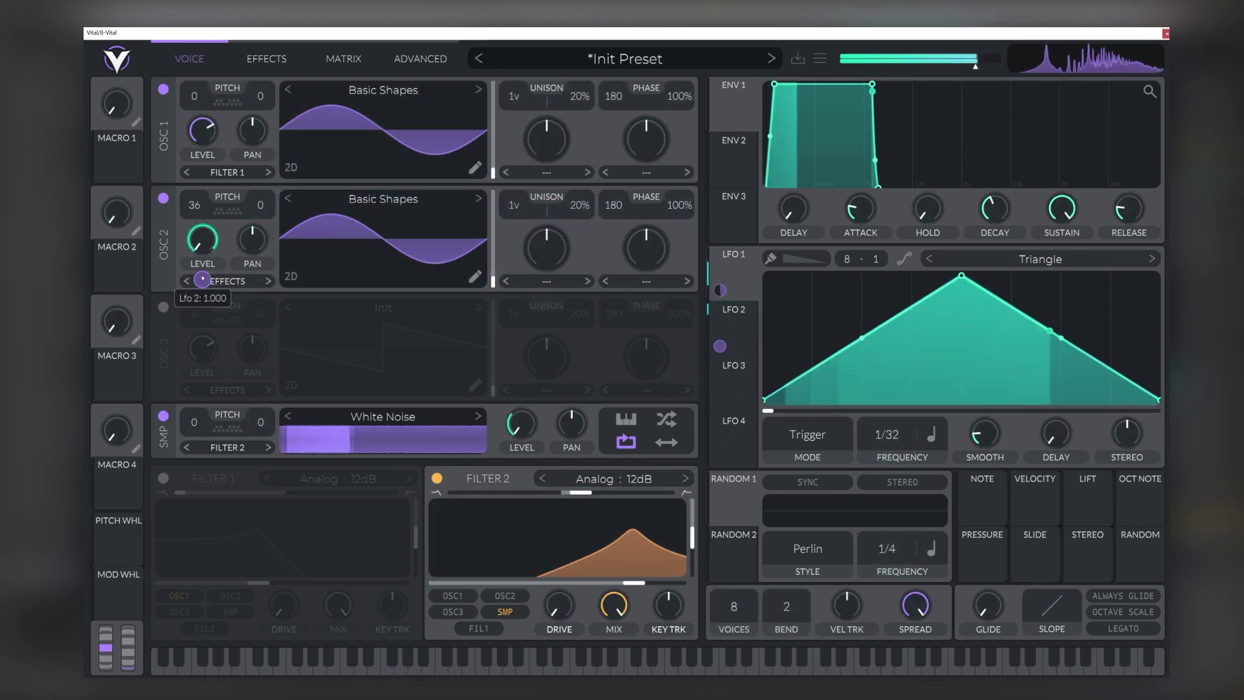
pyautogui.press('a')
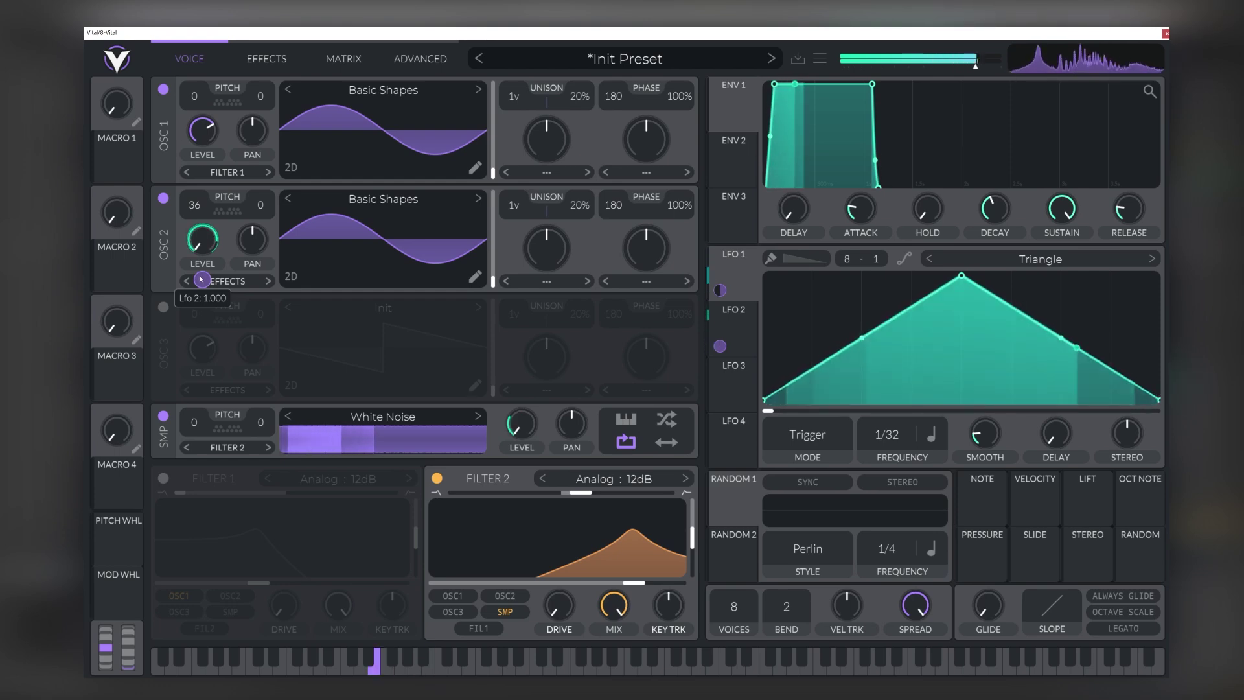
pyautogui.doubleClick(202, 279)
pyautogui.click(163, 197)
pyautogui.click(164, 198)
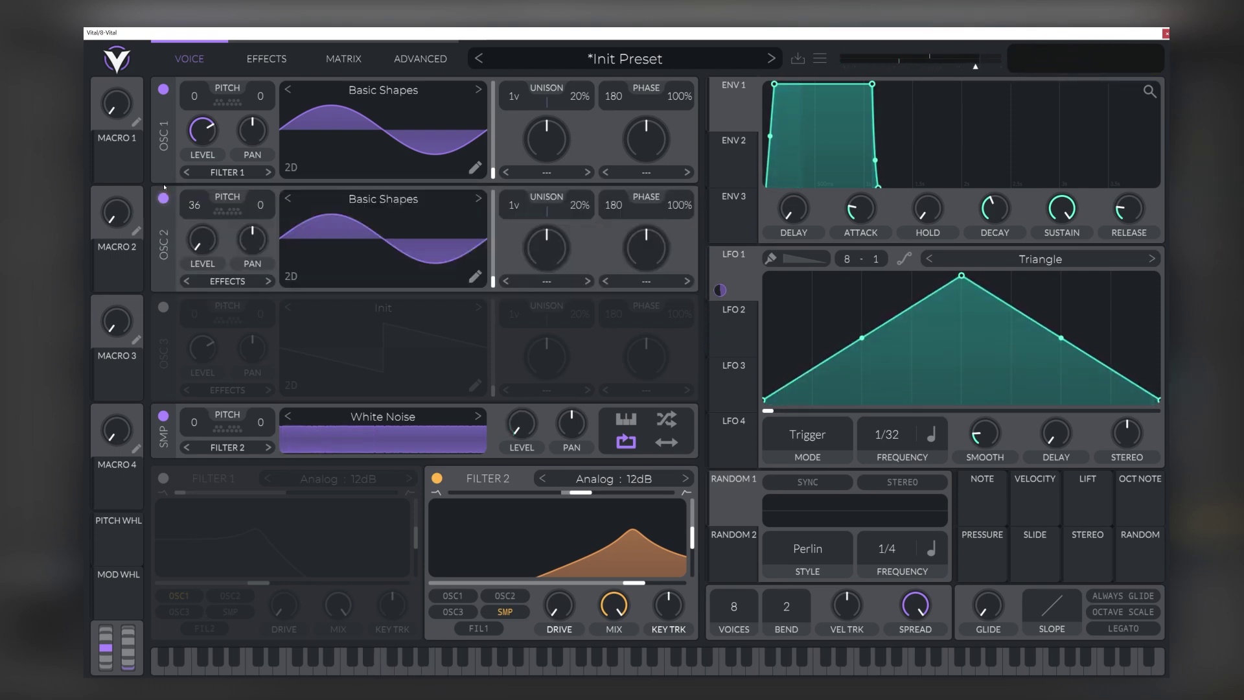
# Lower the distortion drive and enable the reverb effect.
pyautogui.click(267, 59)
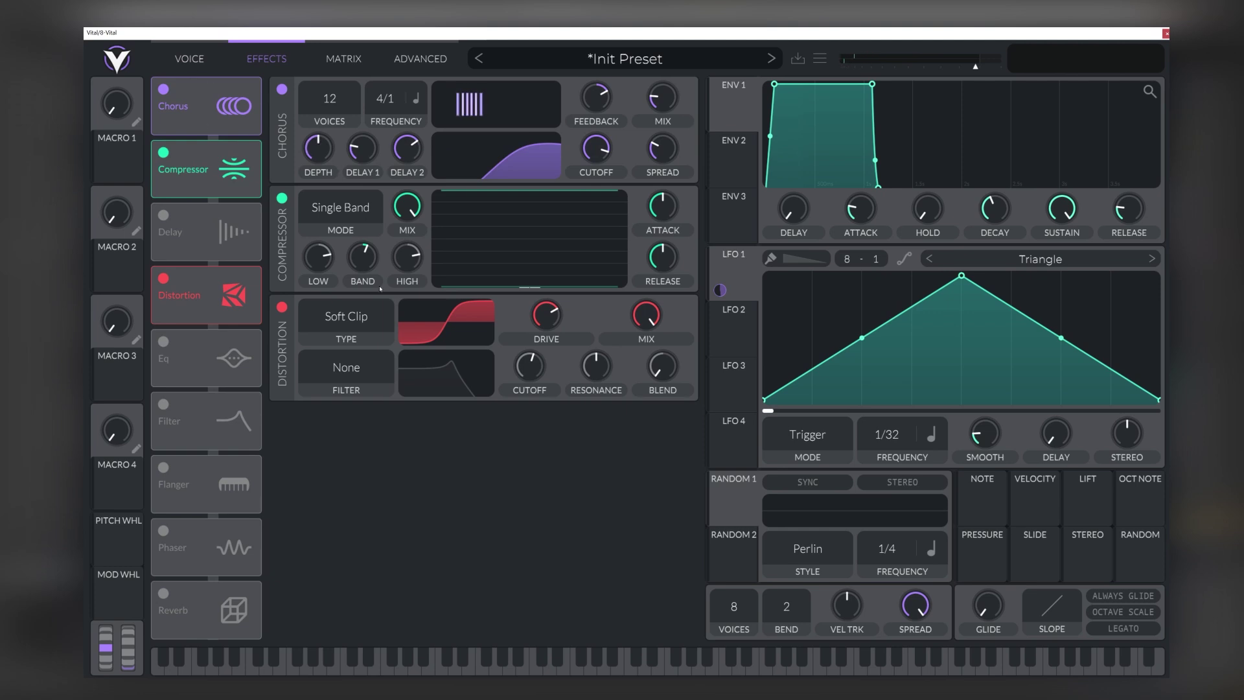
pyautogui.moveTo(552, 307); pyautogui.dragTo(552, 322)
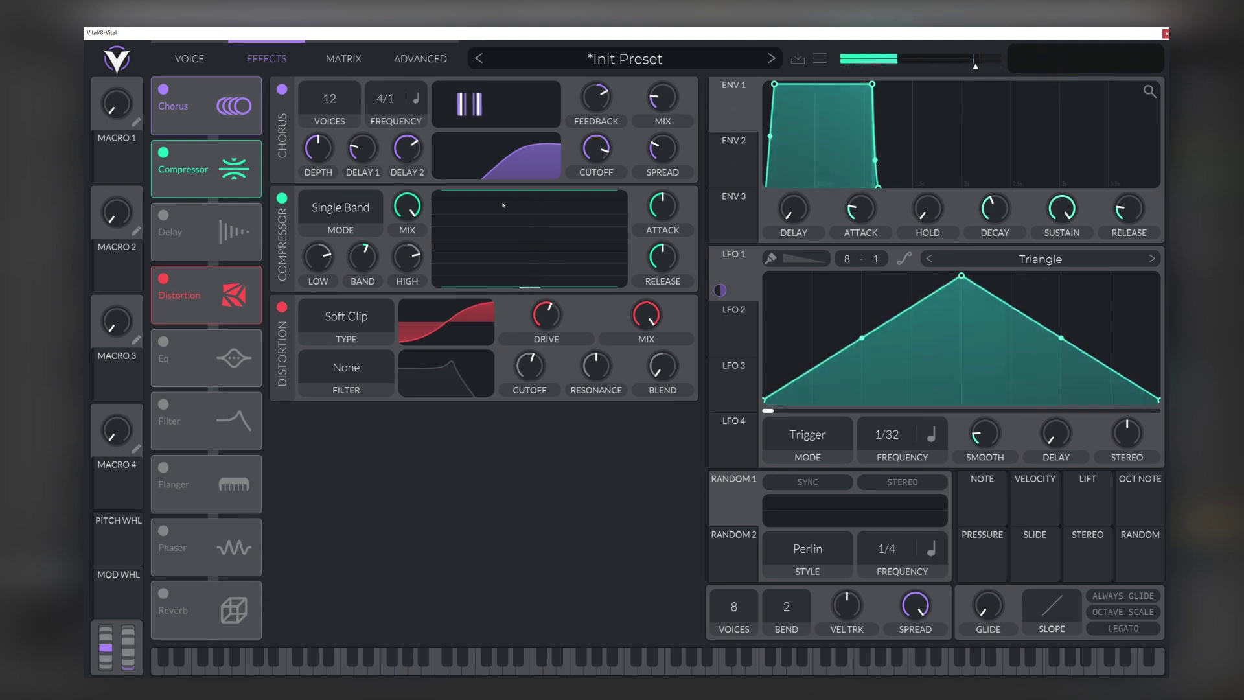
pyautogui.click(166, 594)
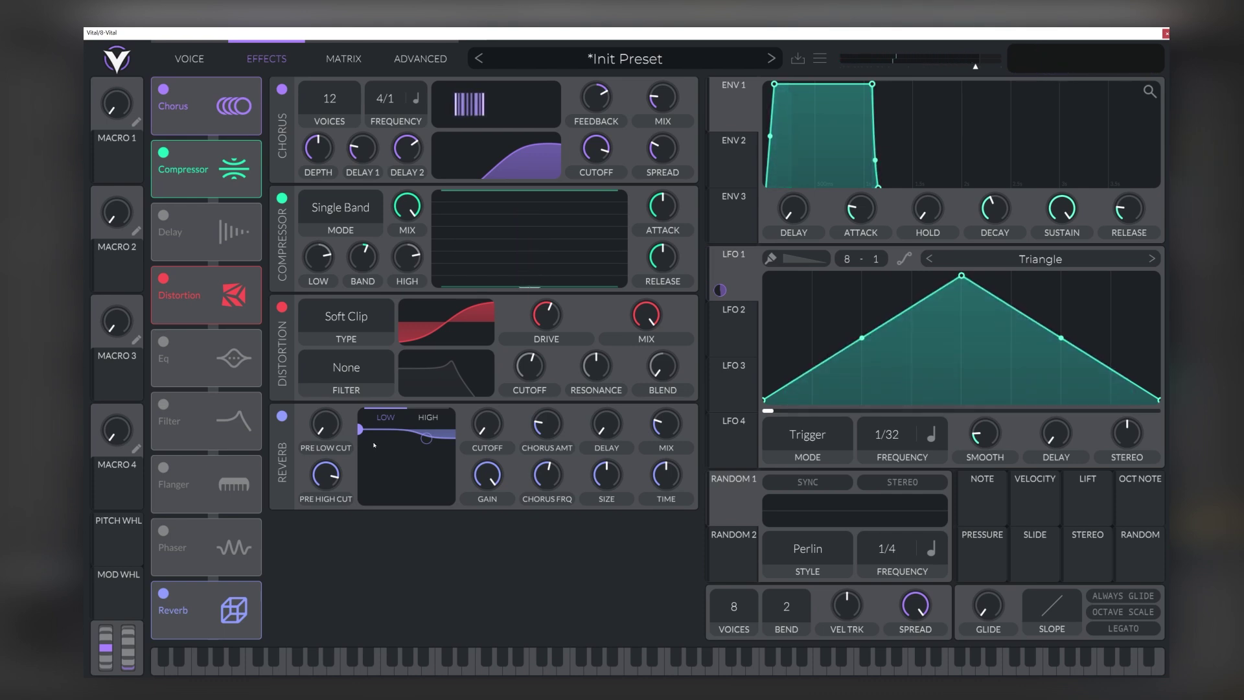
# Cut the reverb's lows with a 1063 Hz cutoff and -6 dB gain, shorten its time and set its mix to 20%.
pyautogui.moveTo(359, 436); pyautogui.dragTo(417, 541)
pyautogui.moveTo(427, 438); pyautogui.dragTo(432, 429)
pyautogui.click(418, 486)
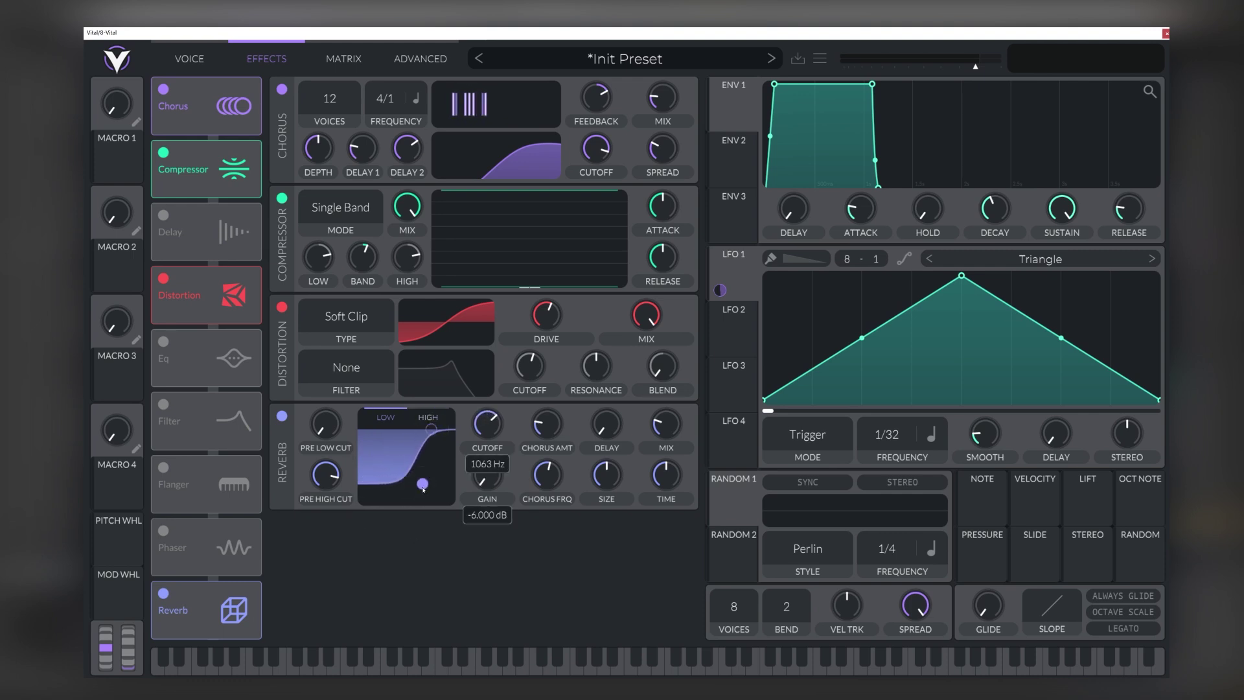
pyautogui.moveTo(670, 424); pyautogui.dragTo(670, 434)
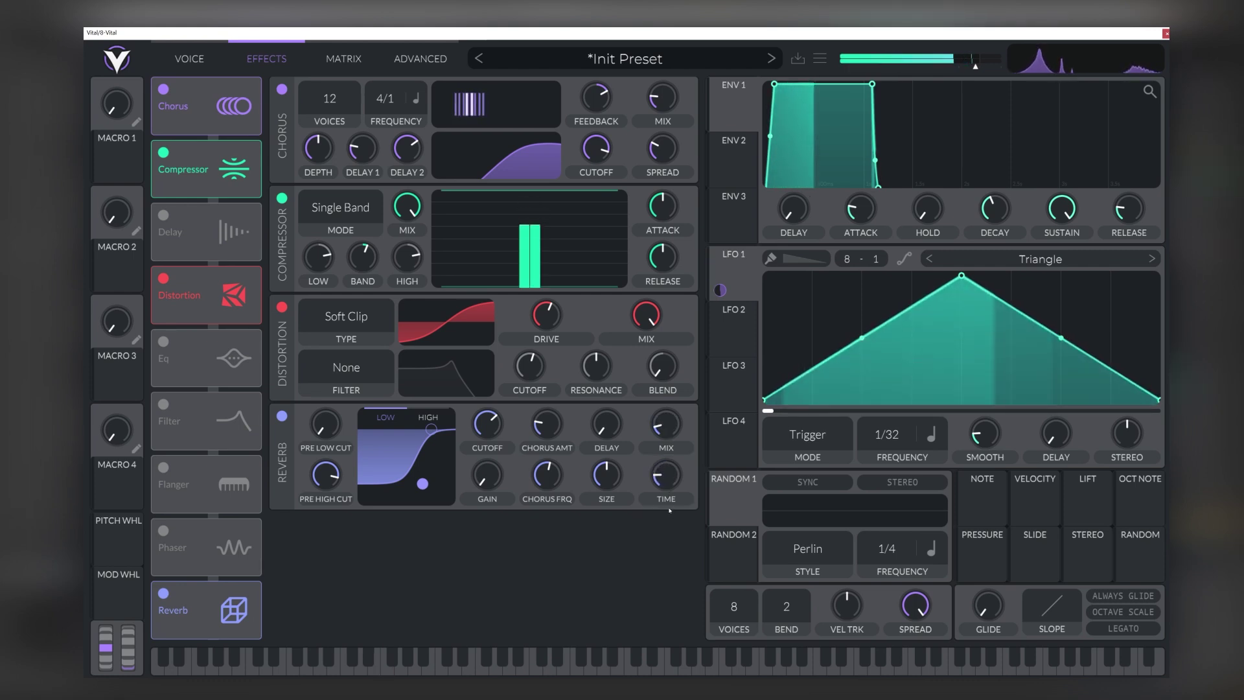
pyautogui.moveTo(663, 440); pyautogui.dragTo(663, 435)
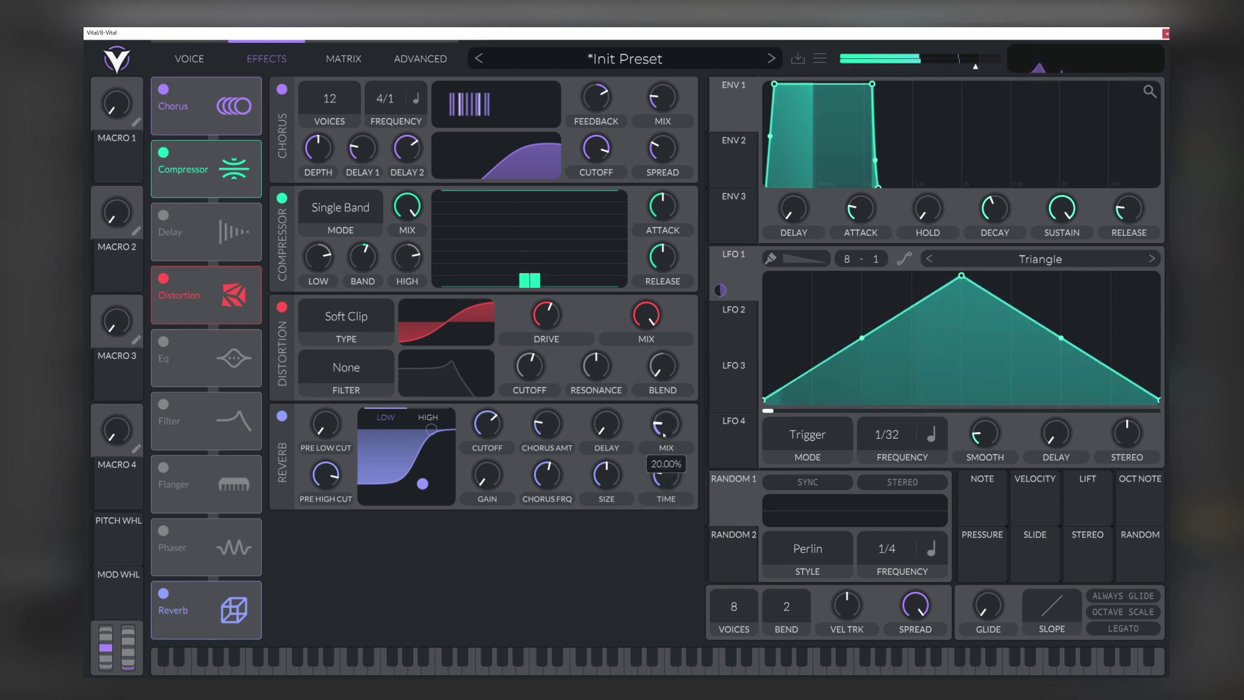
pyautogui.click(195, 58)
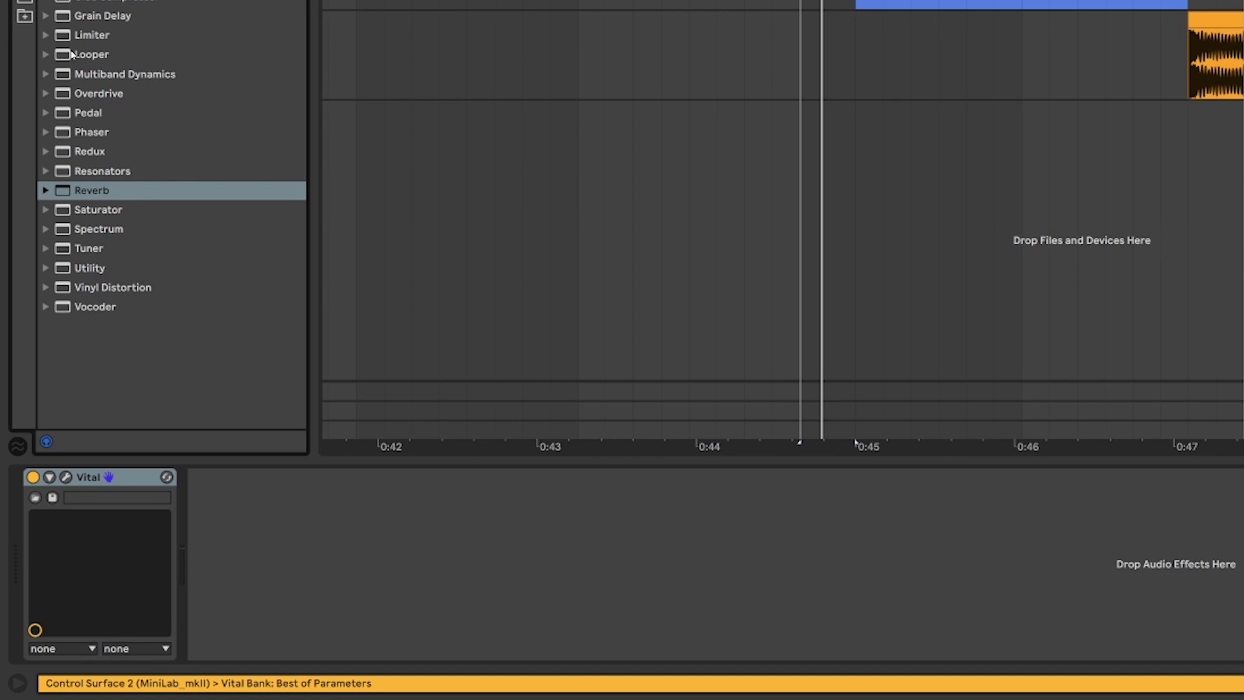
# In Ableton Live, add EQ Eight after Vital and sweep band 2 to a 6.32 dB boost at 12.9 kHz.
pyautogui.moveTo(91, 0); pyautogui.dragTo(507, 499)
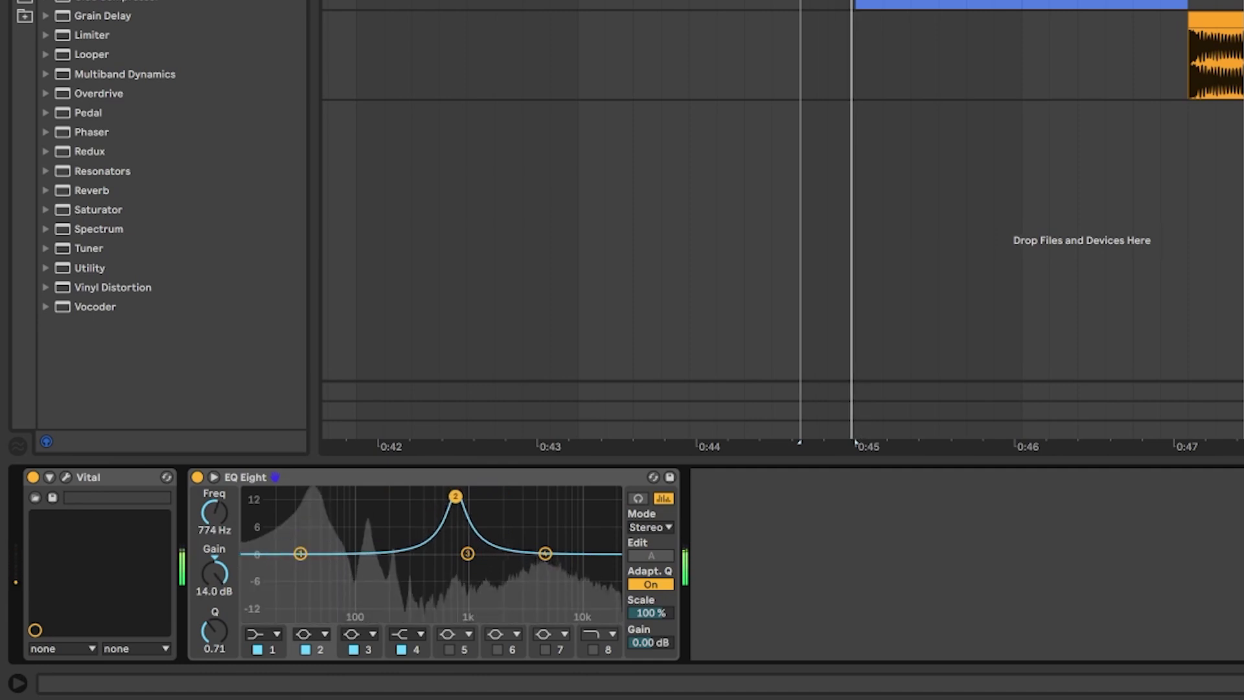
pyautogui.press('space')
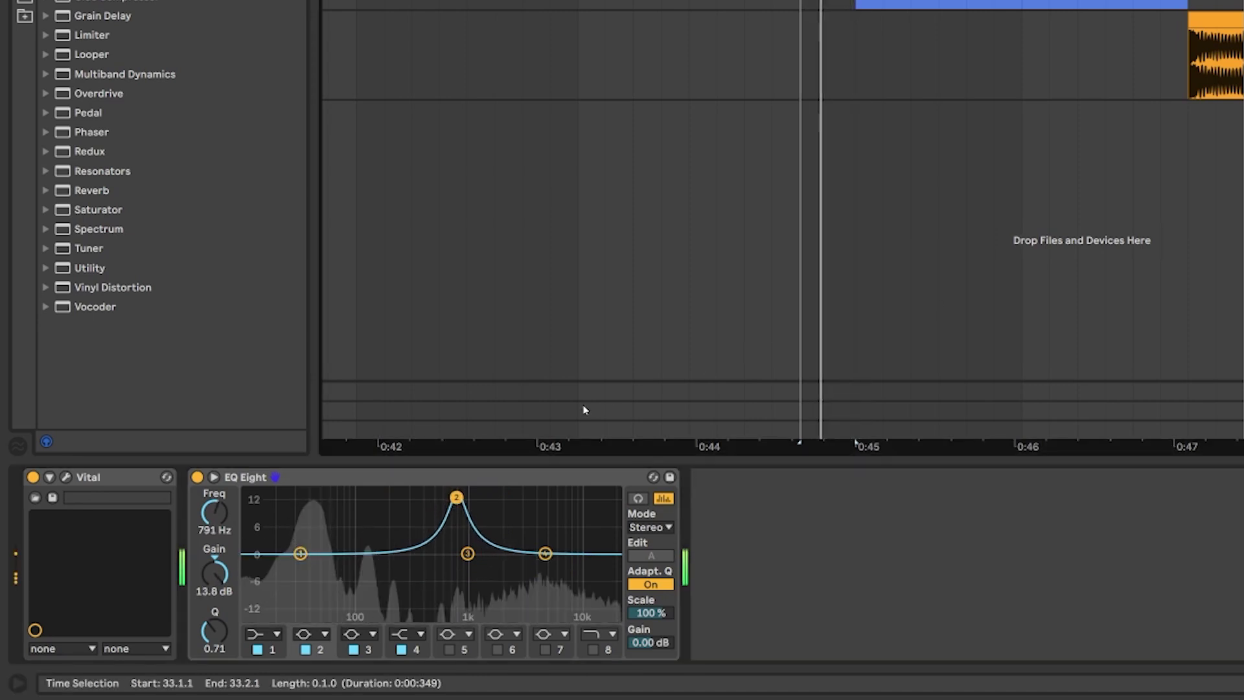
pyautogui.moveTo(456, 497); pyautogui.dragTo(417, 502)
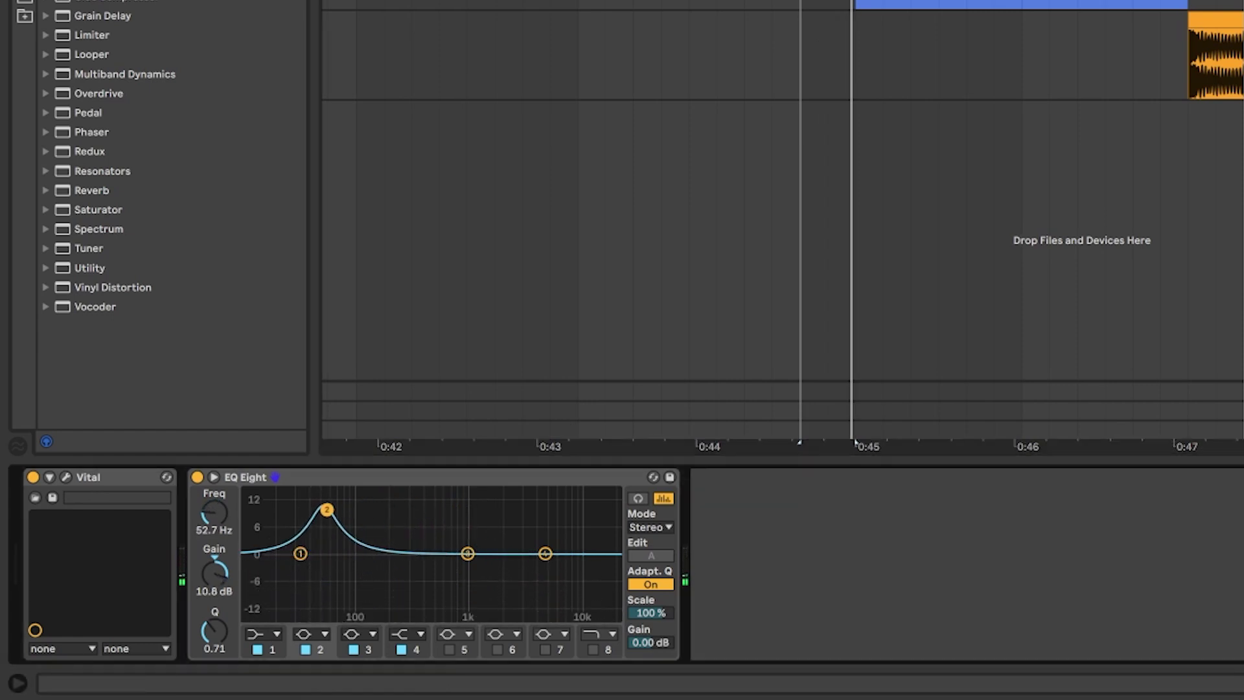
pyautogui.moveTo(317, 513); pyautogui.dragTo(371, 523)
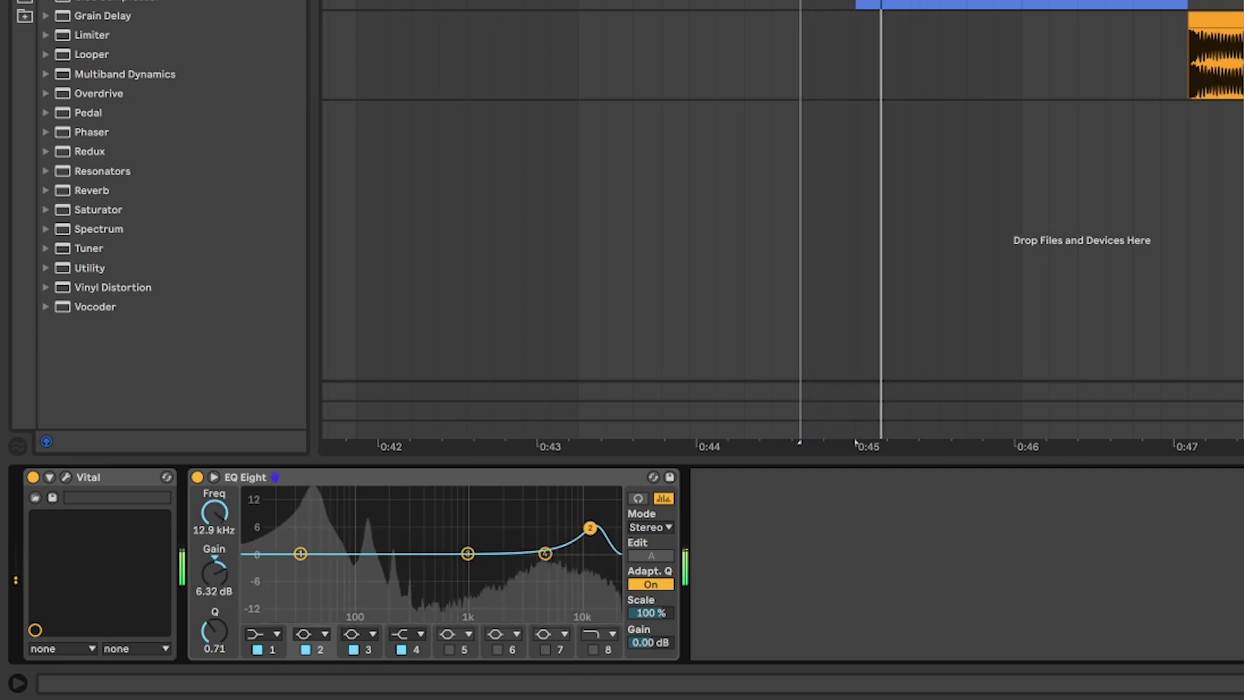
# Boost EQ Eight band 3 by 5.83 dB at 186 Hz and audition the loop.
pyautogui.moveTo(479, 552); pyautogui.dragTo(387, 530)
pyautogui.click(737, 57)
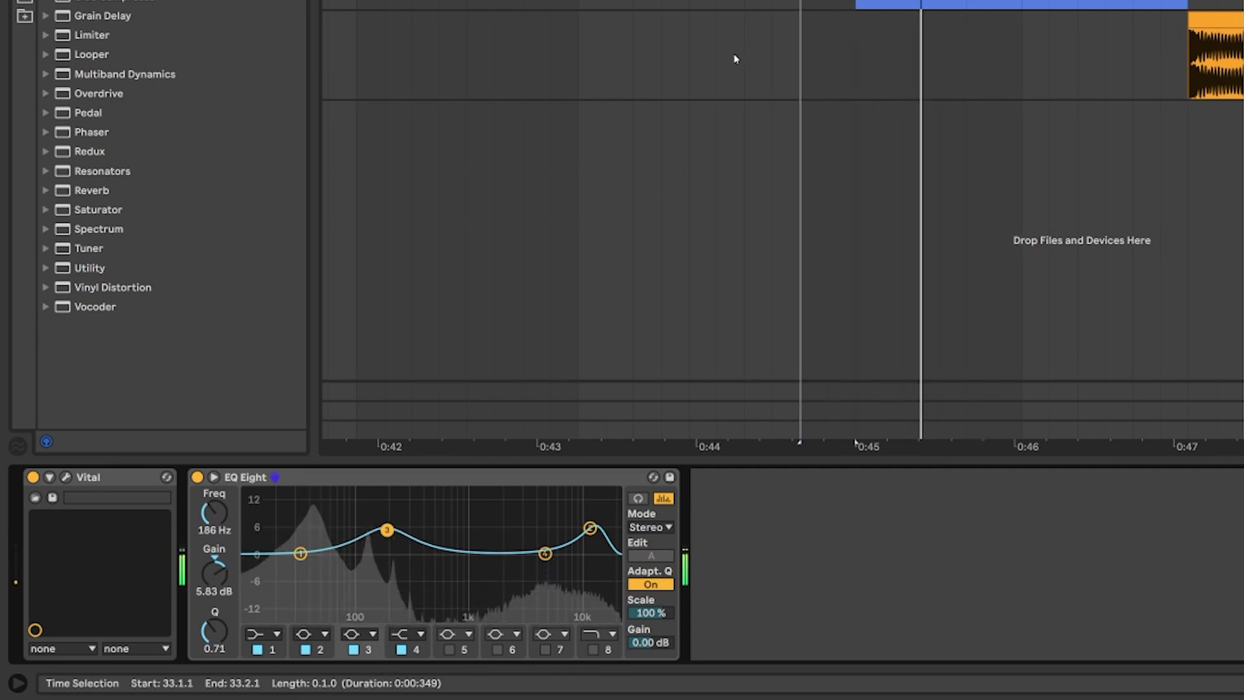
pyautogui.press('space')
pyautogui.press('space')
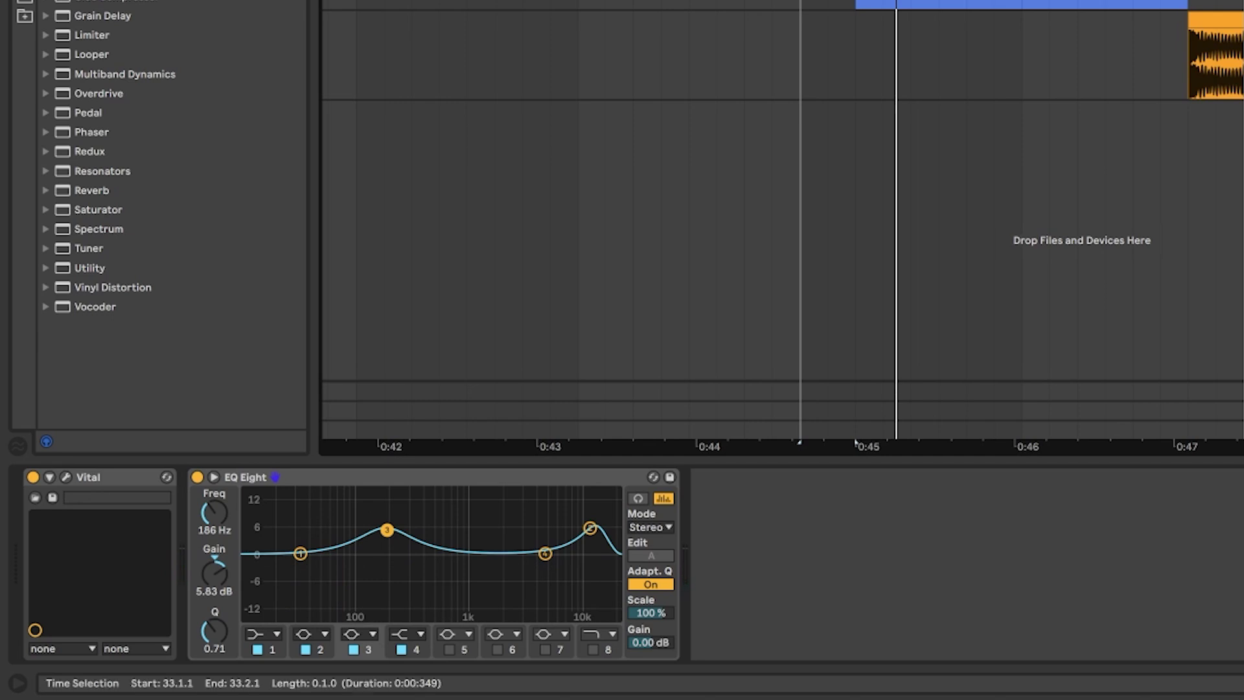
# Add a second EQ Eight after the first, group it into an Audio Effect Rack and show its chain list.
pyautogui.moveTo(98, 1); pyautogui.dragTo(870, 561)
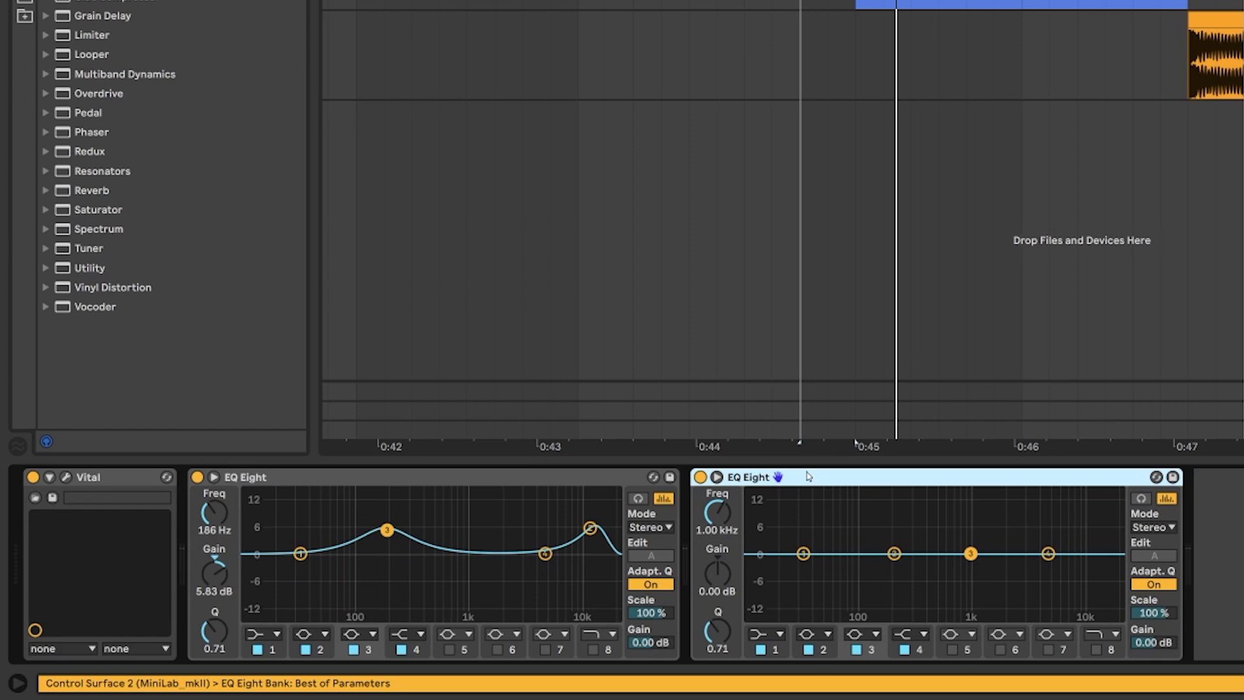
pyautogui.hotkey('ctrl', 'g')
pyautogui.click(701, 512)
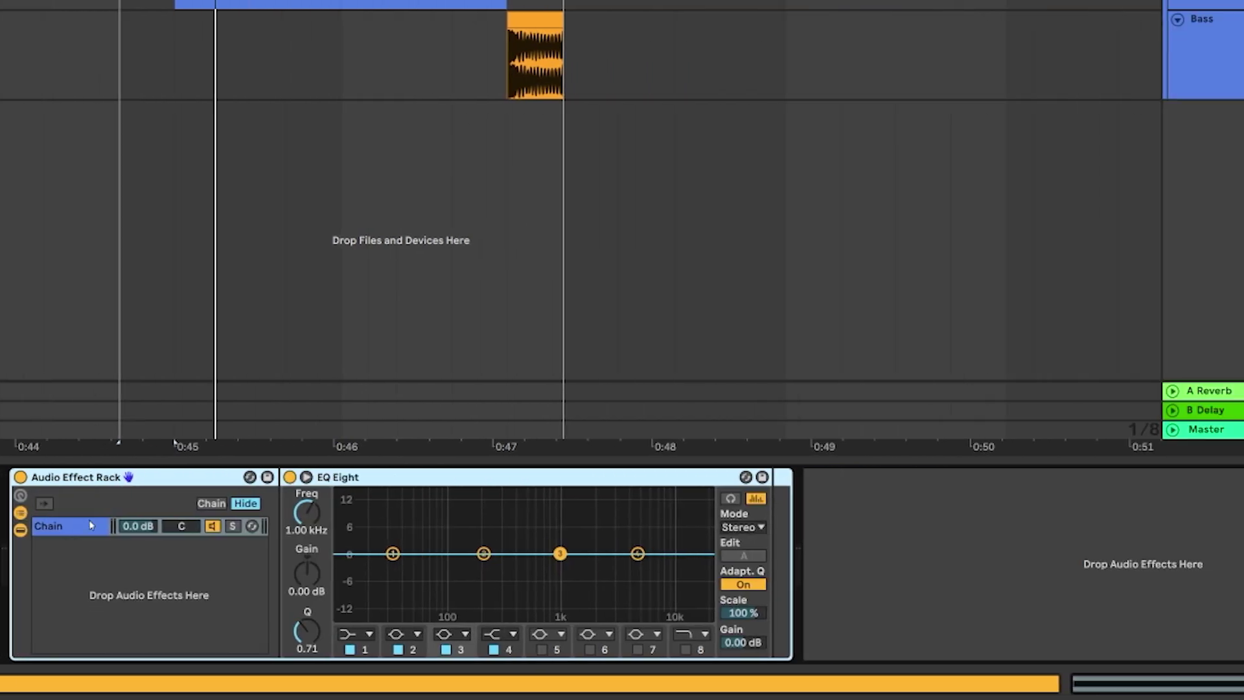
# Rename the rack's chain as Mono, duplicate it and name the copy Stereo.
pyautogui.click(773, 525)
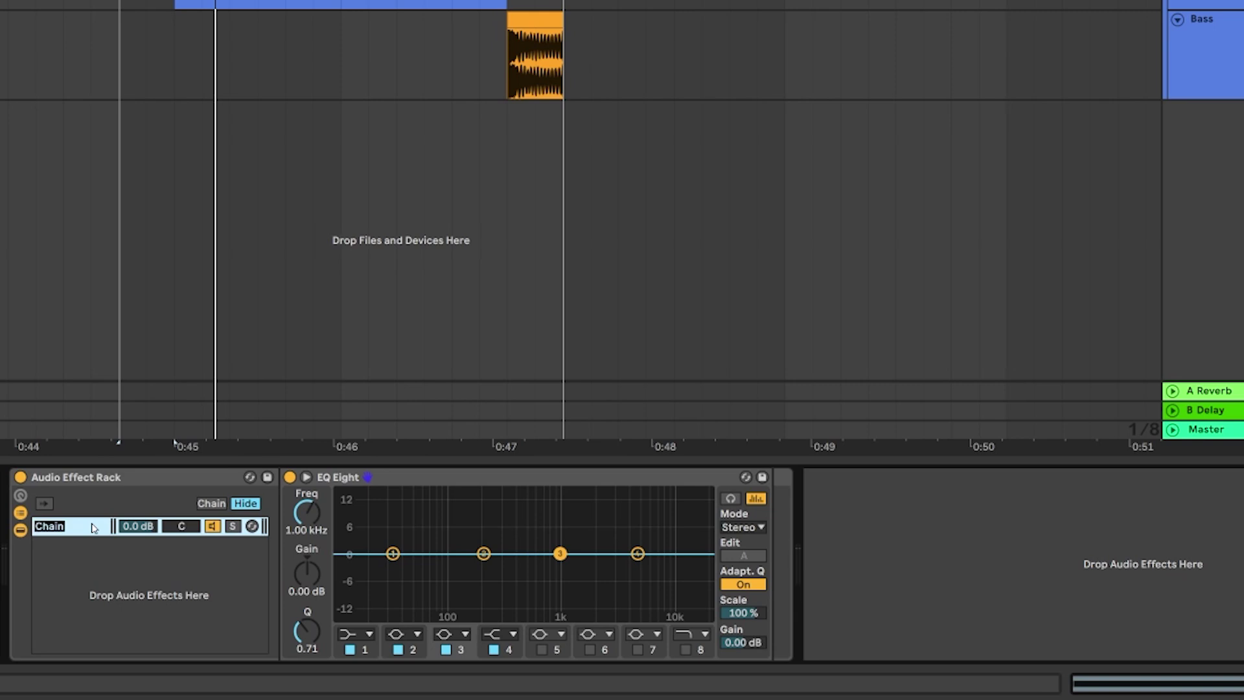
pyautogui.hotkey('ctrl', 'd')
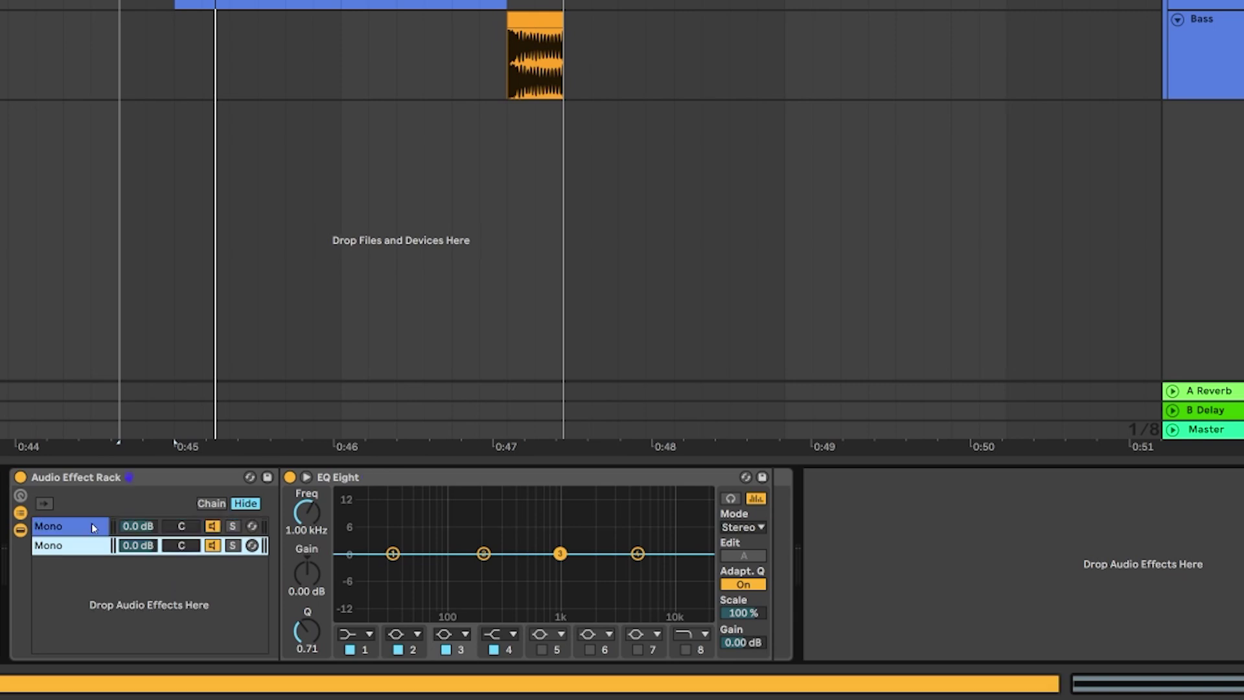
pyautogui.hotkey('ctrl', 'r')
pyautogui.write('Stereo')
pyautogui.press('Return')
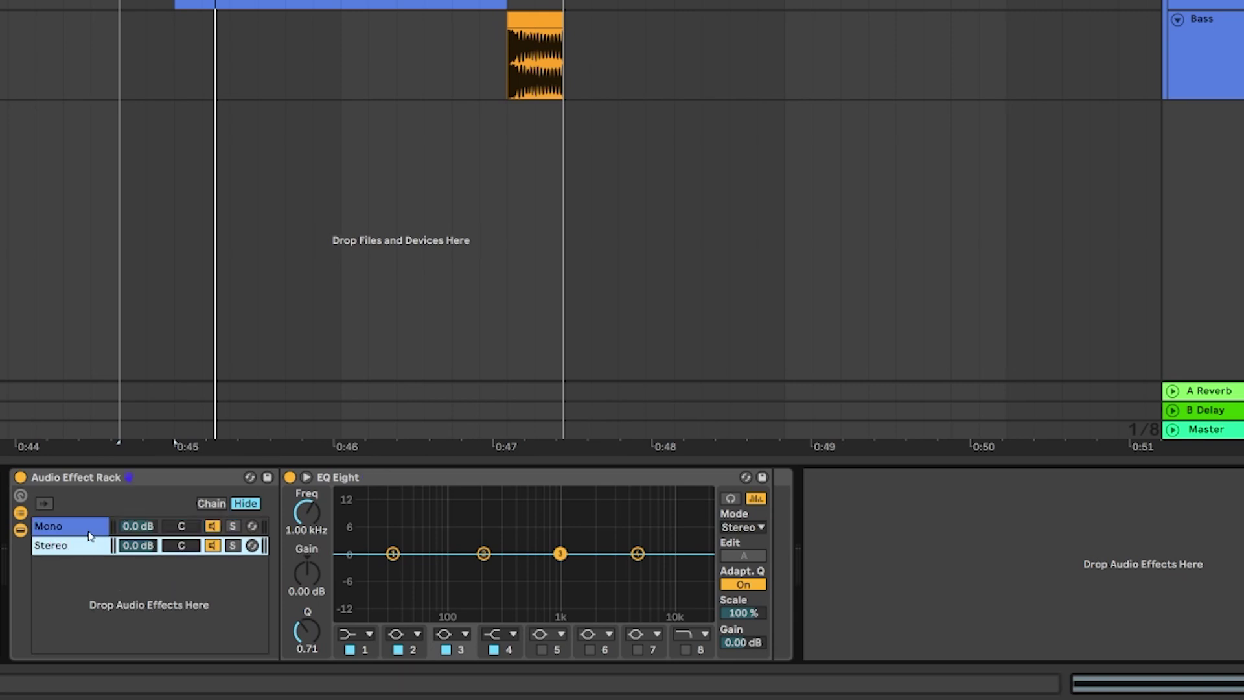
# Set the EQ Eight in both the Mono and Stereo chains to M/S mode.
pyautogui.click(88, 530)
pyautogui.click(752, 526)
pyautogui.click(750, 573)
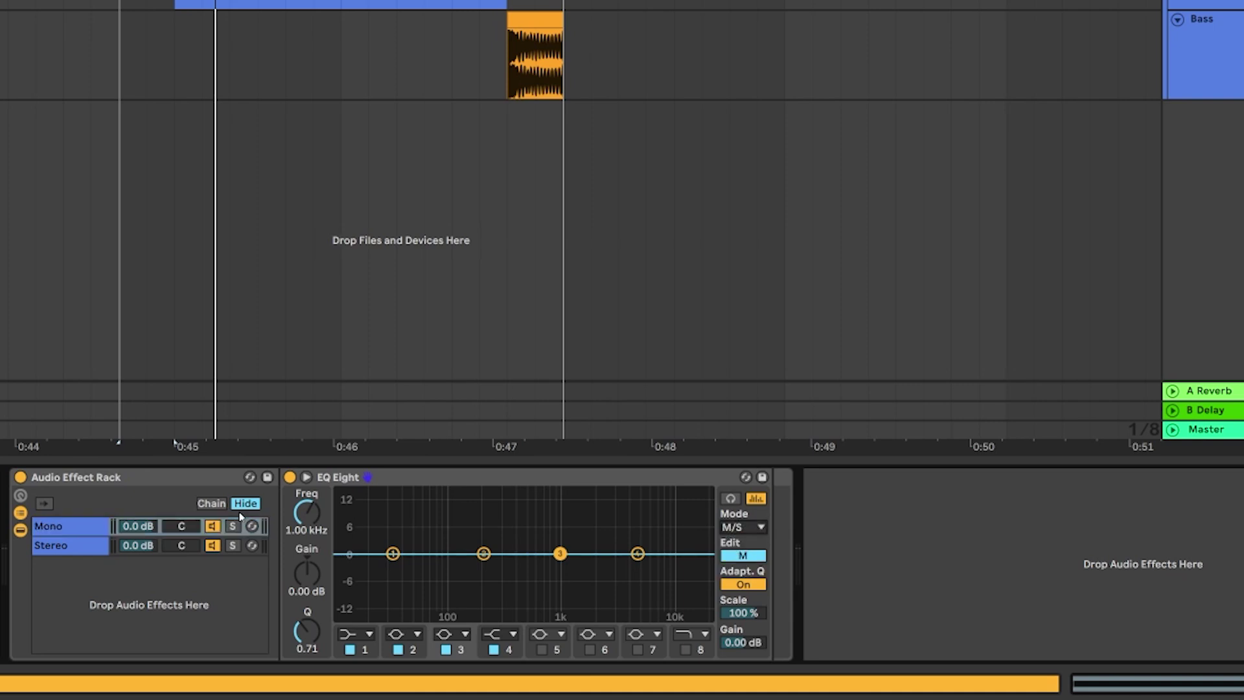
pyautogui.click(66, 548)
pyautogui.click(743, 527)
pyautogui.click(750, 573)
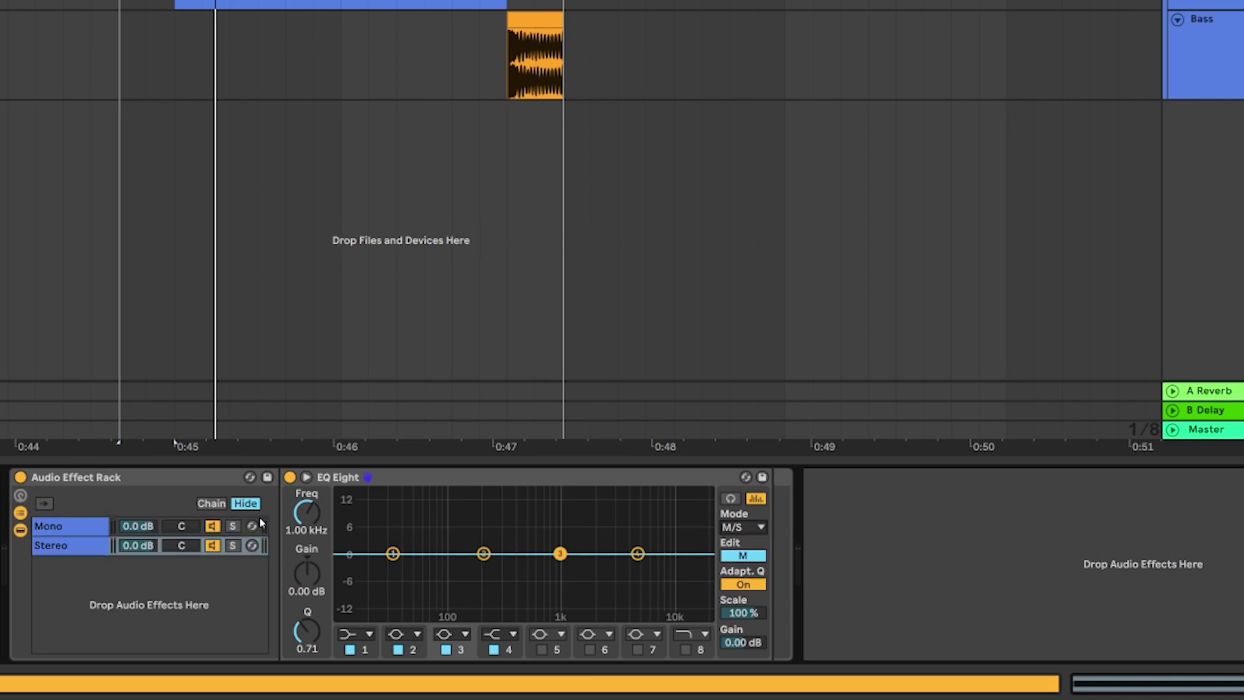
# Solo the Mono chain and low-pass its mid channel with a steep band 8 cut at about 400 Hz during playback.
pyautogui.click(232, 526)
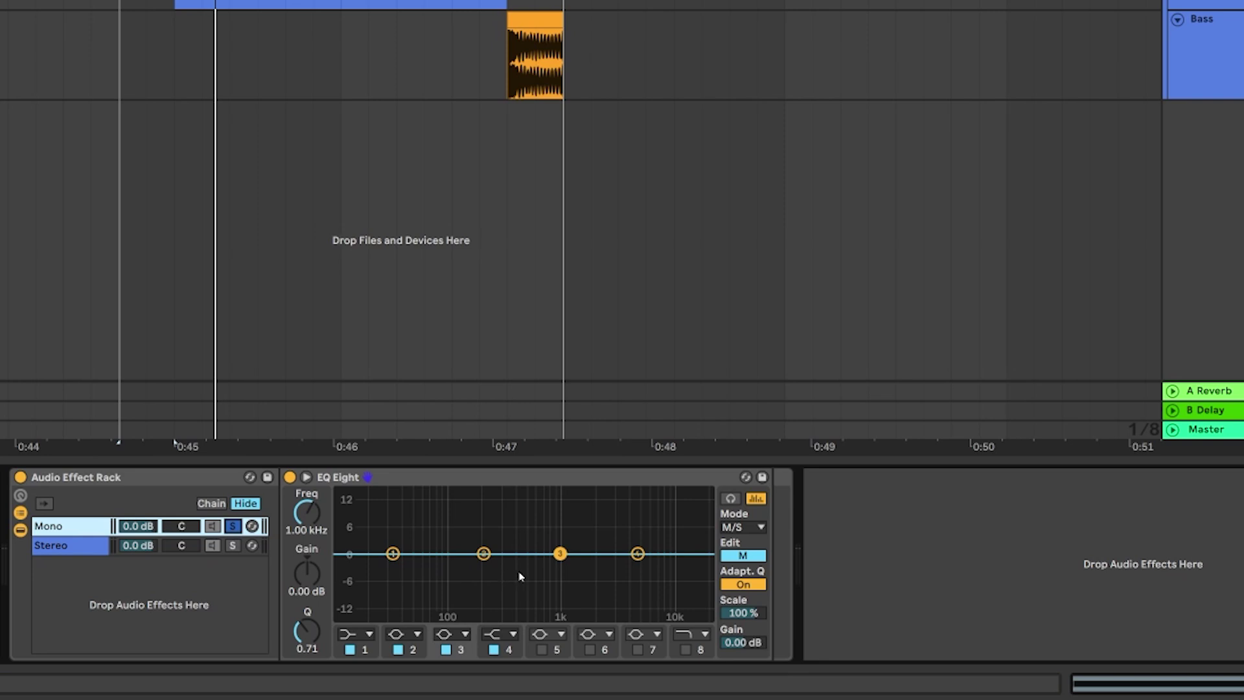
pyautogui.click(685, 649)
pyautogui.click(703, 634)
pyautogui.click(700, 620)
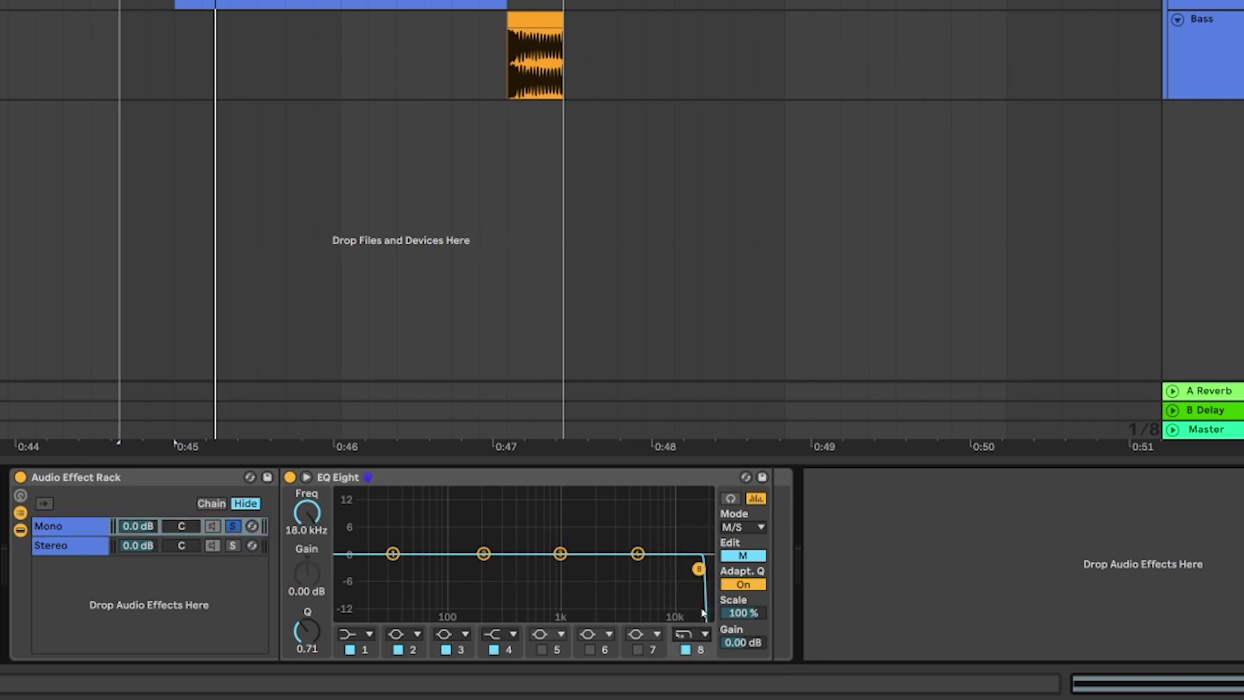
pyautogui.press('space')
pyautogui.moveTo(698, 568); pyautogui.dragTo(518, 569)
# Remove the Mono chain's side signal with a steep band 1 low cut at 22.0 kHz and play the loop.
pyautogui.click(732, 557)
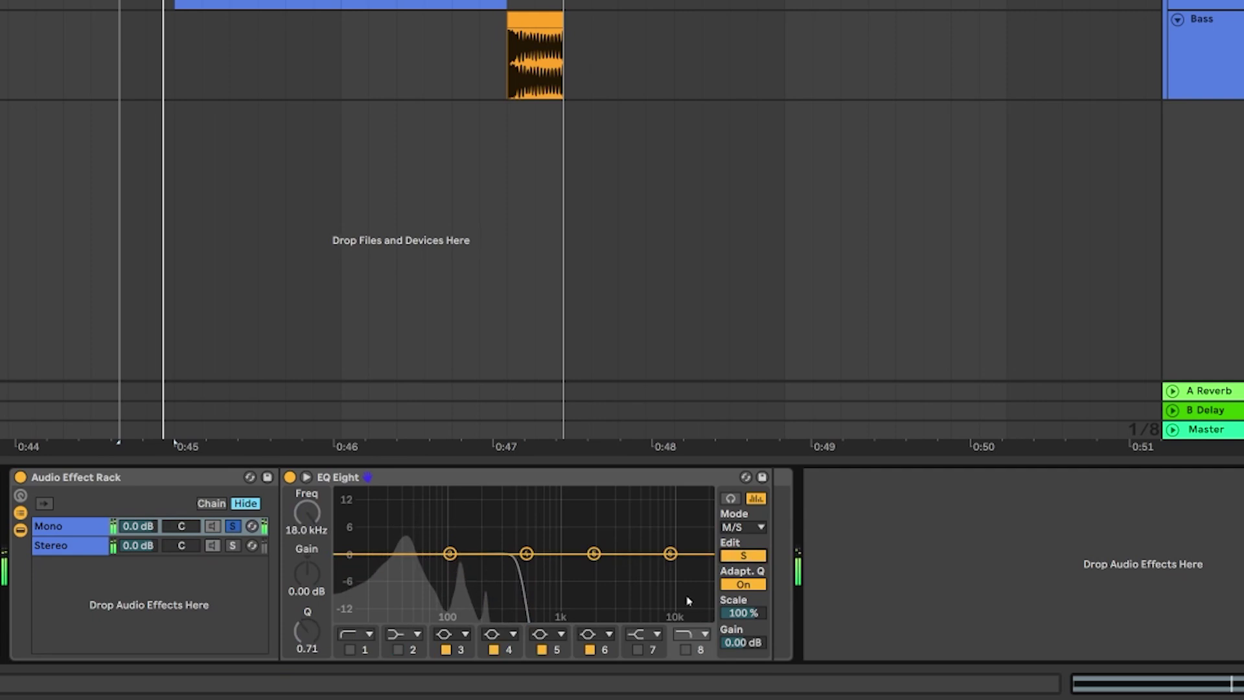
pyautogui.click(350, 650)
pyautogui.click(351, 633)
pyautogui.click(364, 635)
pyautogui.click(355, 512)
pyautogui.moveTo(305, 522); pyautogui.dragTo(308, 509)
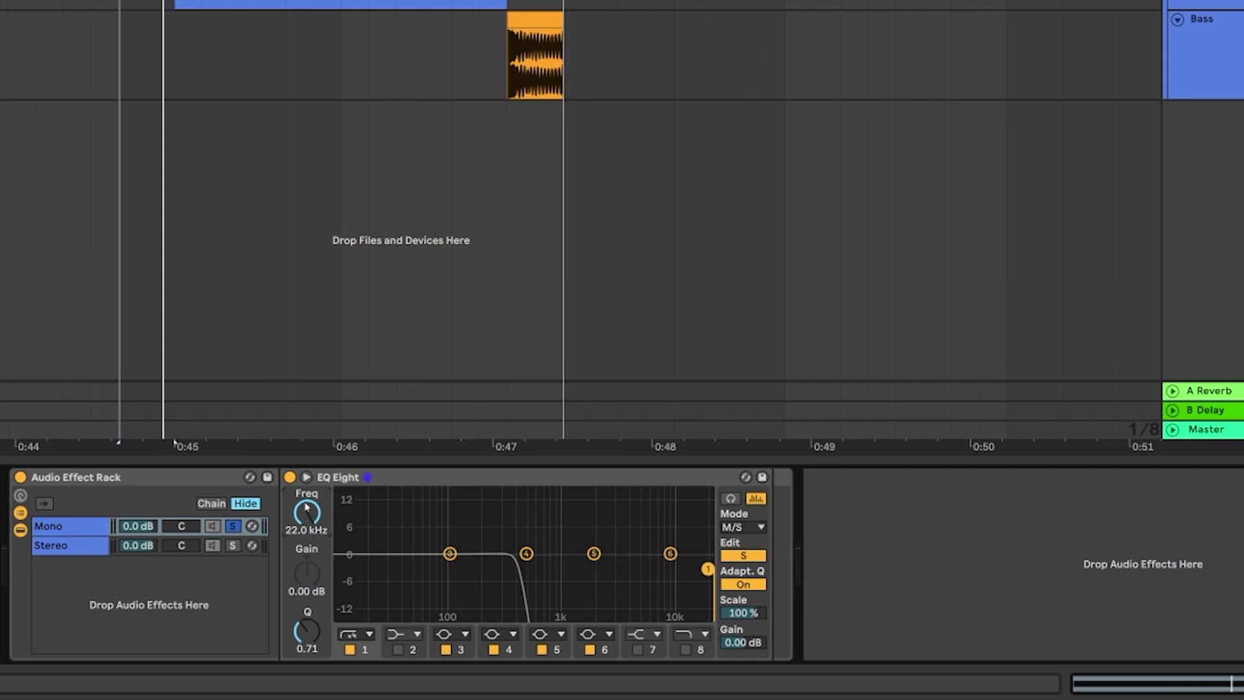
pyautogui.press('space')
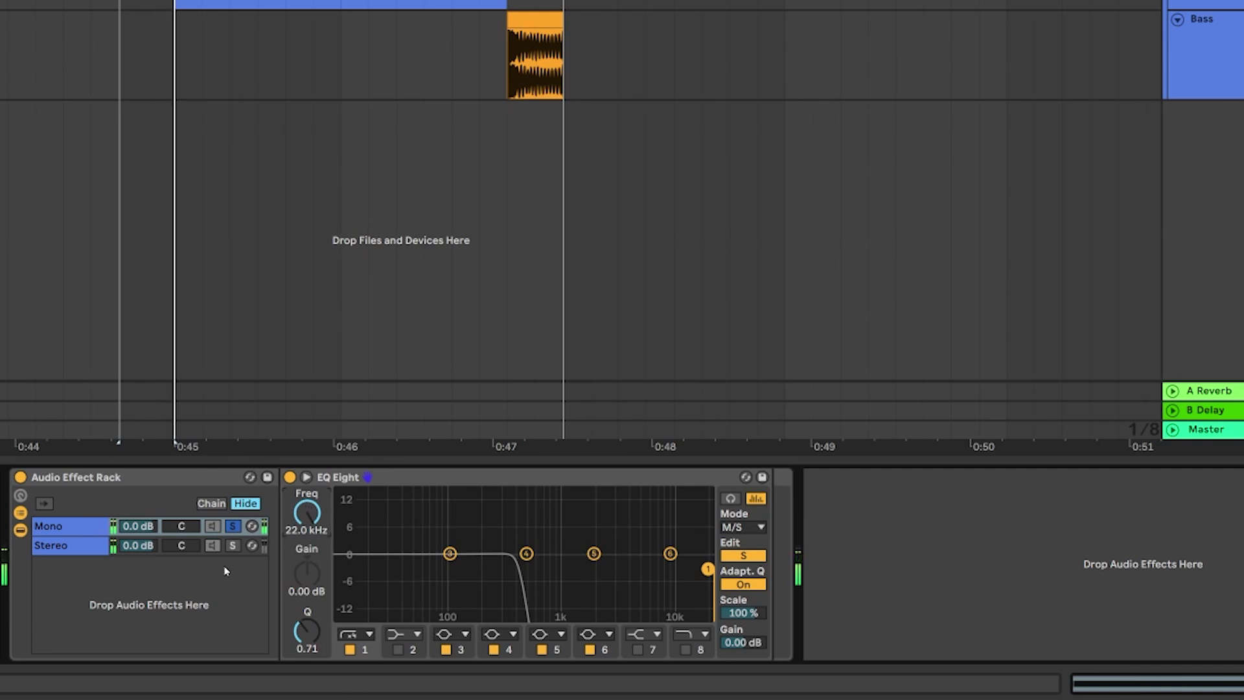
# Solo the Stereo chain and high-pass its EQ Eight mid channel with a steep band 1 low cut at about 791 Hz.
pyautogui.click(210, 549)
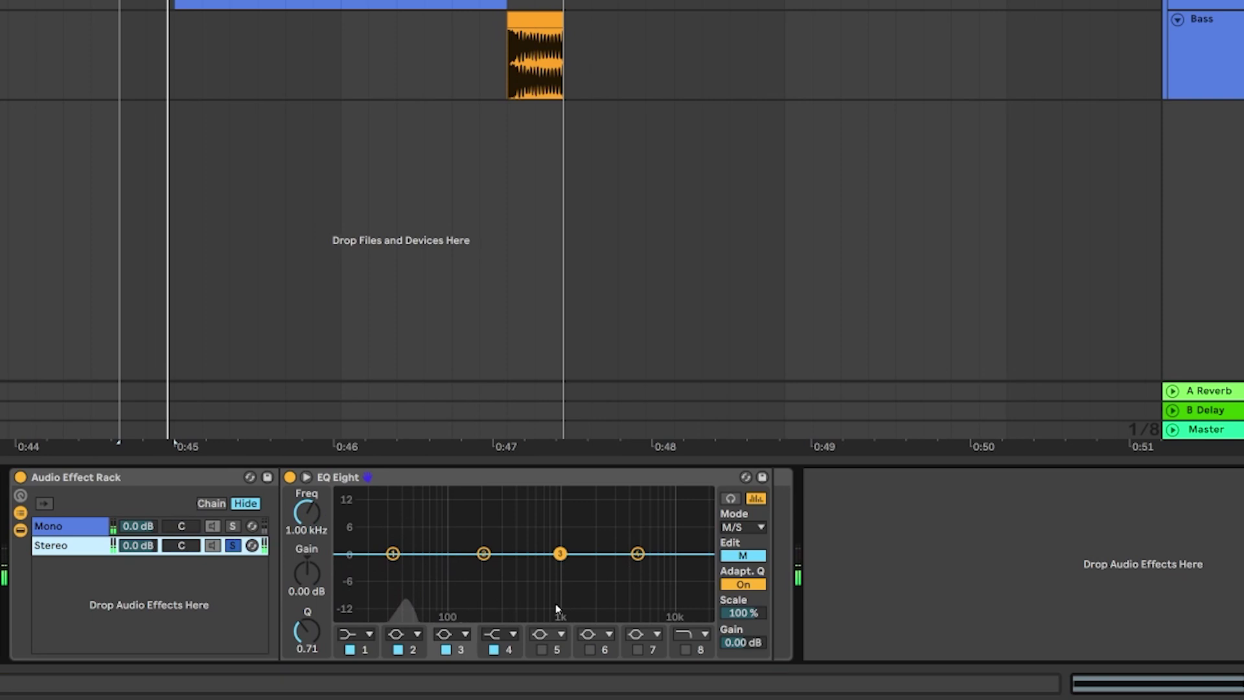
pyautogui.click(744, 556)
pyautogui.click(745, 556)
pyautogui.click(355, 634)
pyautogui.click(347, 519)
pyautogui.moveTo(307, 514); pyautogui.dragTo(307, 502)
pyautogui.moveTo(407, 569); pyautogui.dragTo(549, 585)
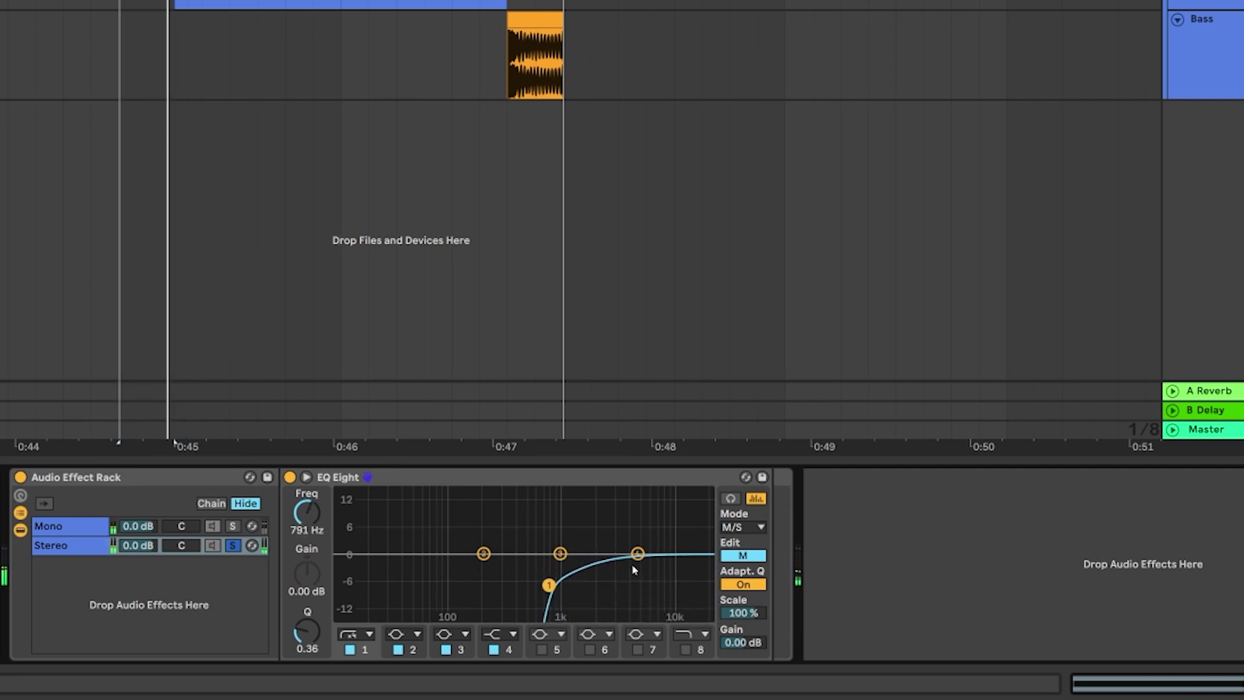
# Enable band 1 on the Stereo chain's side channel as a steep low cut just below 1 kHz.
pyautogui.click(739, 556)
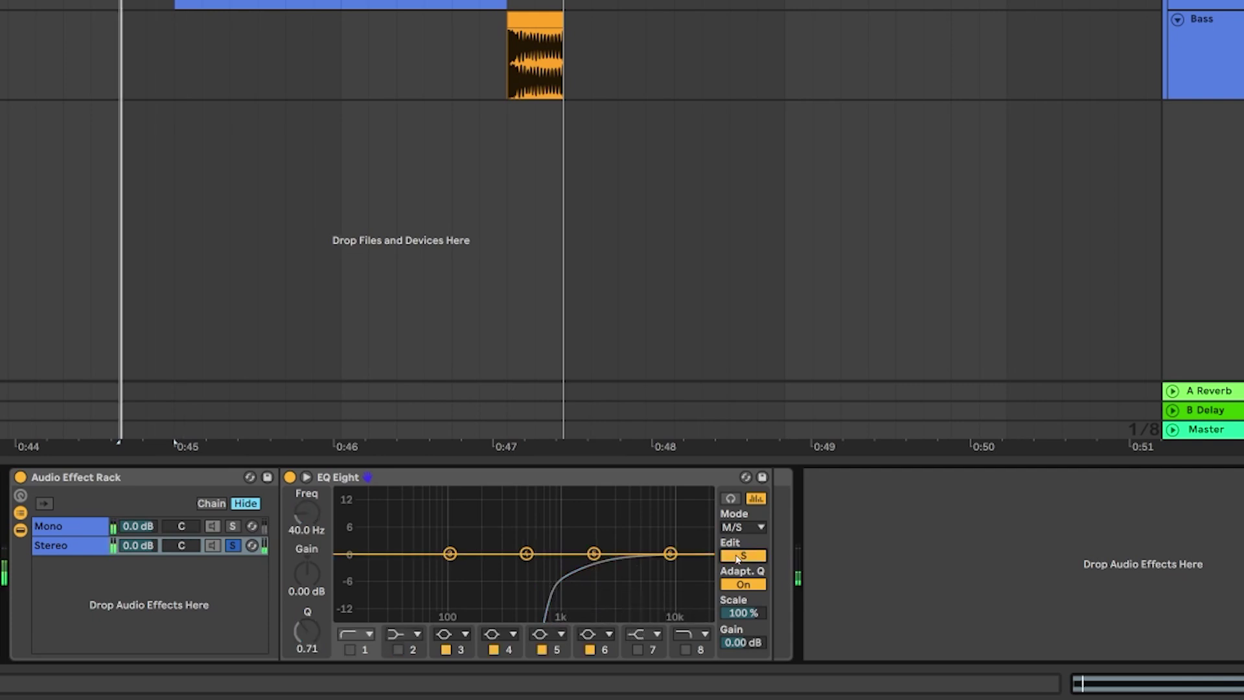
pyautogui.click(350, 649)
pyautogui.click(357, 633)
pyautogui.click(355, 510)
pyautogui.moveTo(307, 513); pyautogui.dragTo(306, 464)
# Boost the Stereo chain's side band 5 by 11.0 dB at 2.15 kHz and its mid high shelf by 5.58 dB at 10.9 kHz.
pyautogui.moveTo(545, 569); pyautogui.dragTo(630, 510)
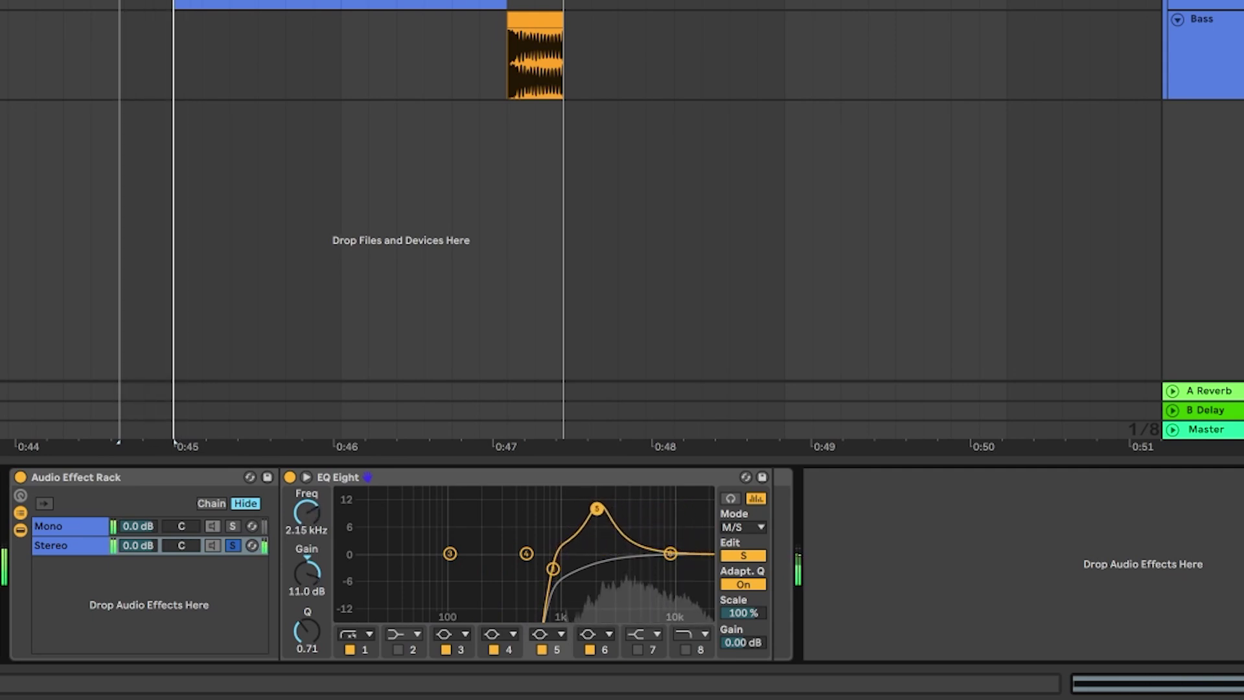
pyautogui.click(743, 555)
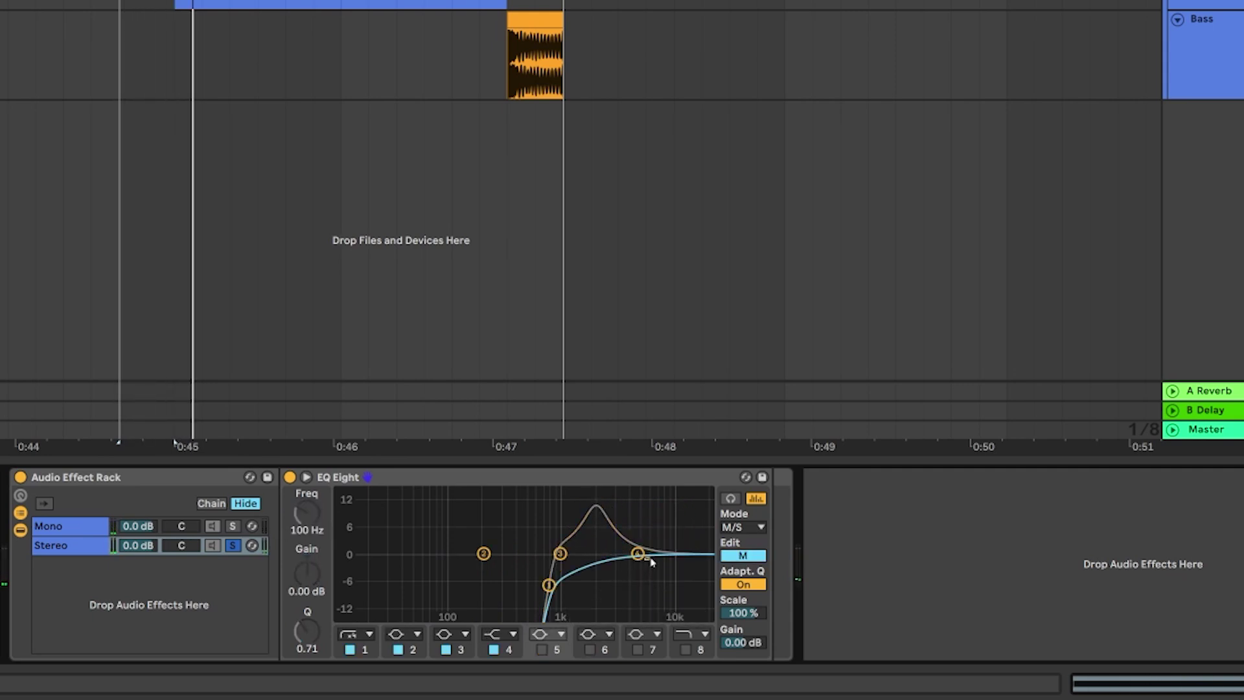
pyautogui.moveTo(637, 552); pyautogui.dragTo(676, 535)
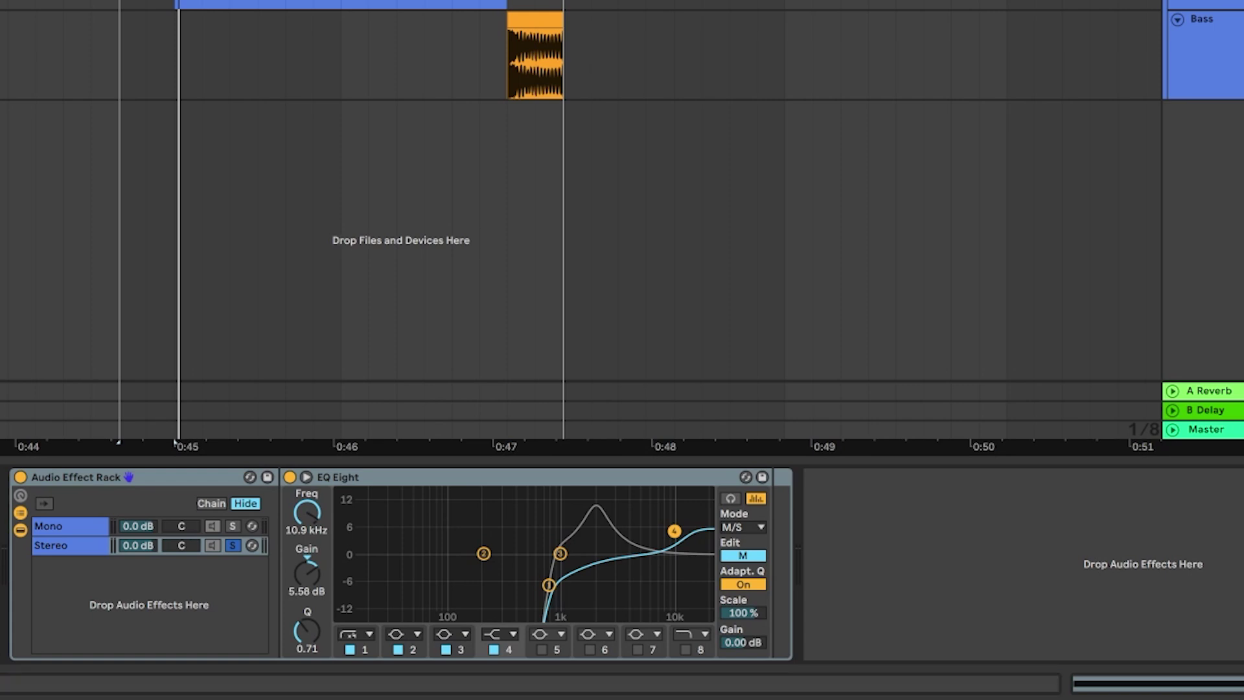
# Add a Reverb before the Stereo chain's EQ Eight with 679 ms decay time and 44 % dry/wet.
pyautogui.moveTo(0, 408); pyautogui.dragTo(346, 565)
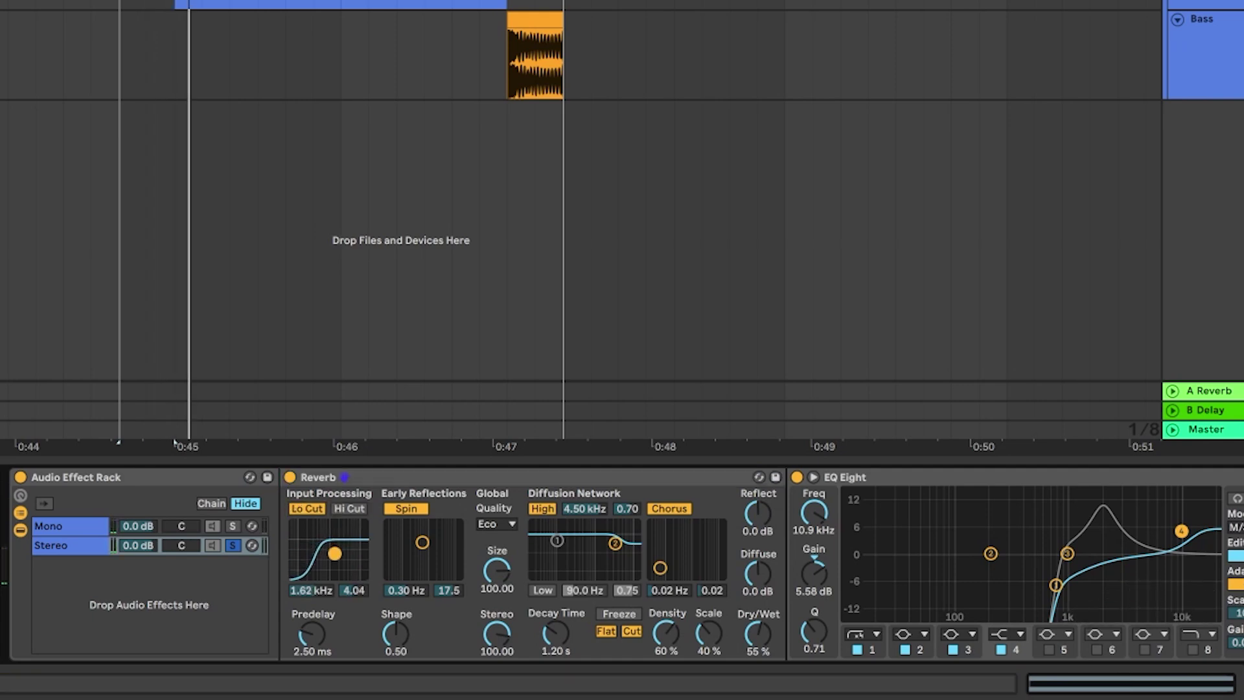
pyautogui.moveTo(561, 635); pyautogui.dragTo(561, 649)
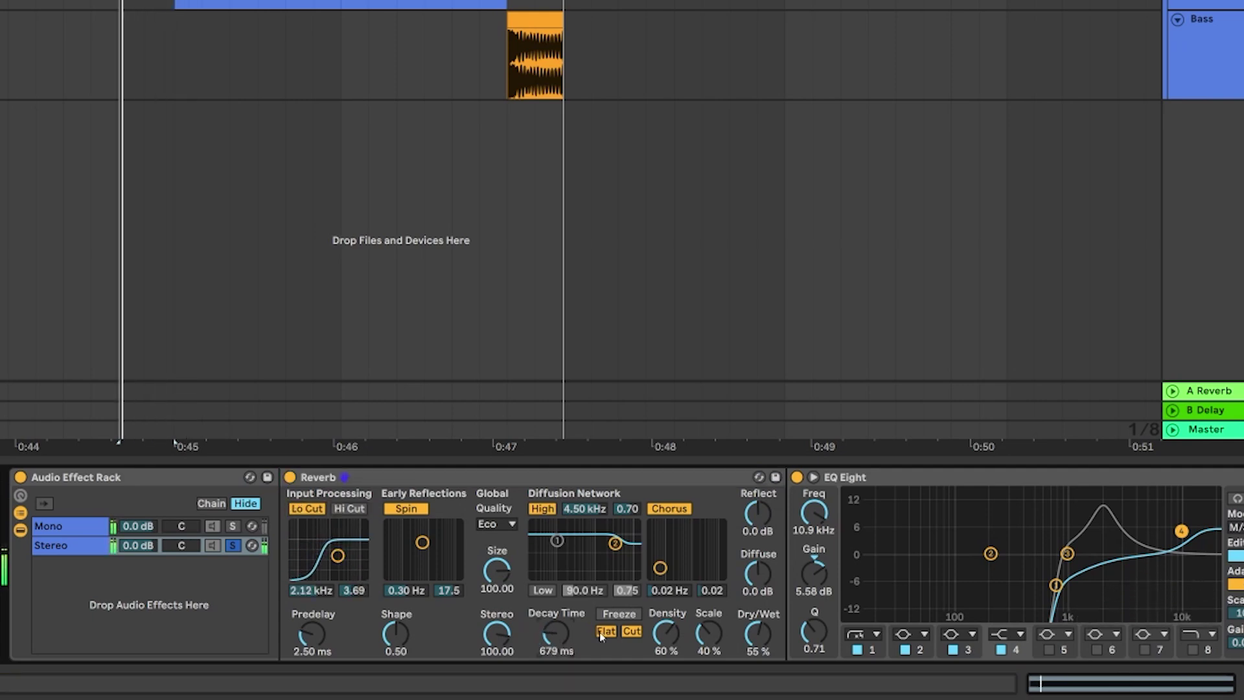
pyautogui.moveTo(758, 633); pyautogui.dragTo(757, 648)
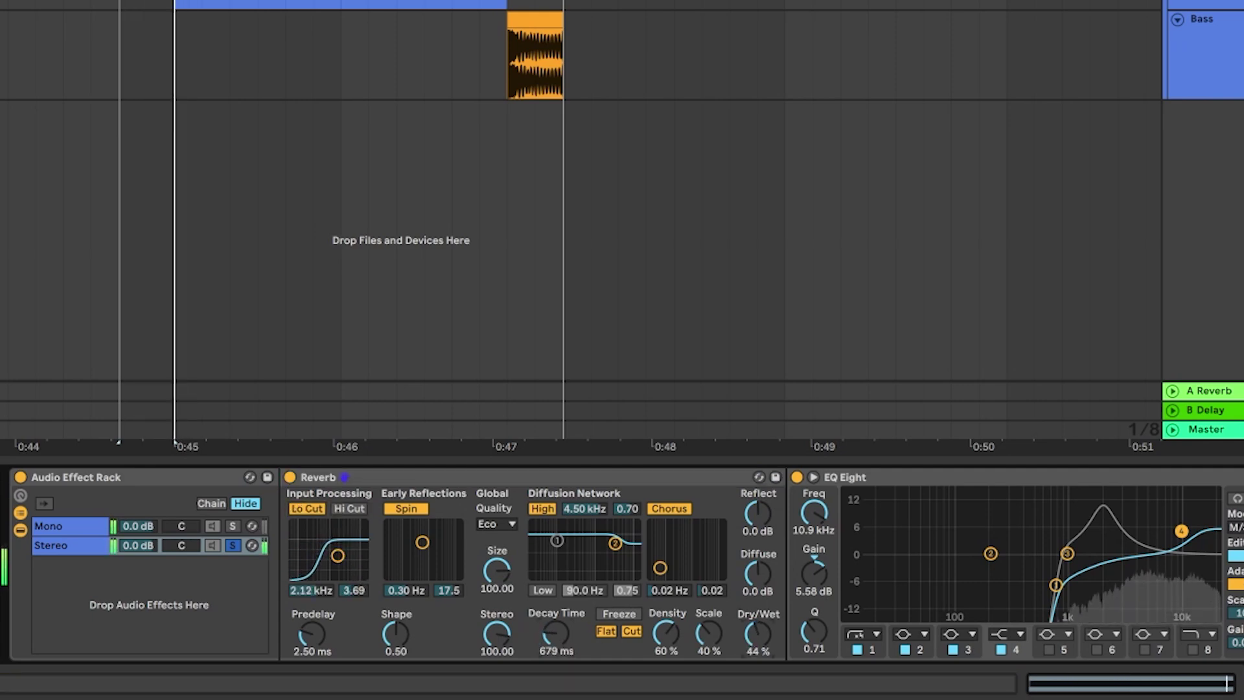
# Unsolo the Stereo chain and the 8 Vital track, and set the Stereo chain's volume to 3.0 dB during playback.
pyautogui.click(237, 545)
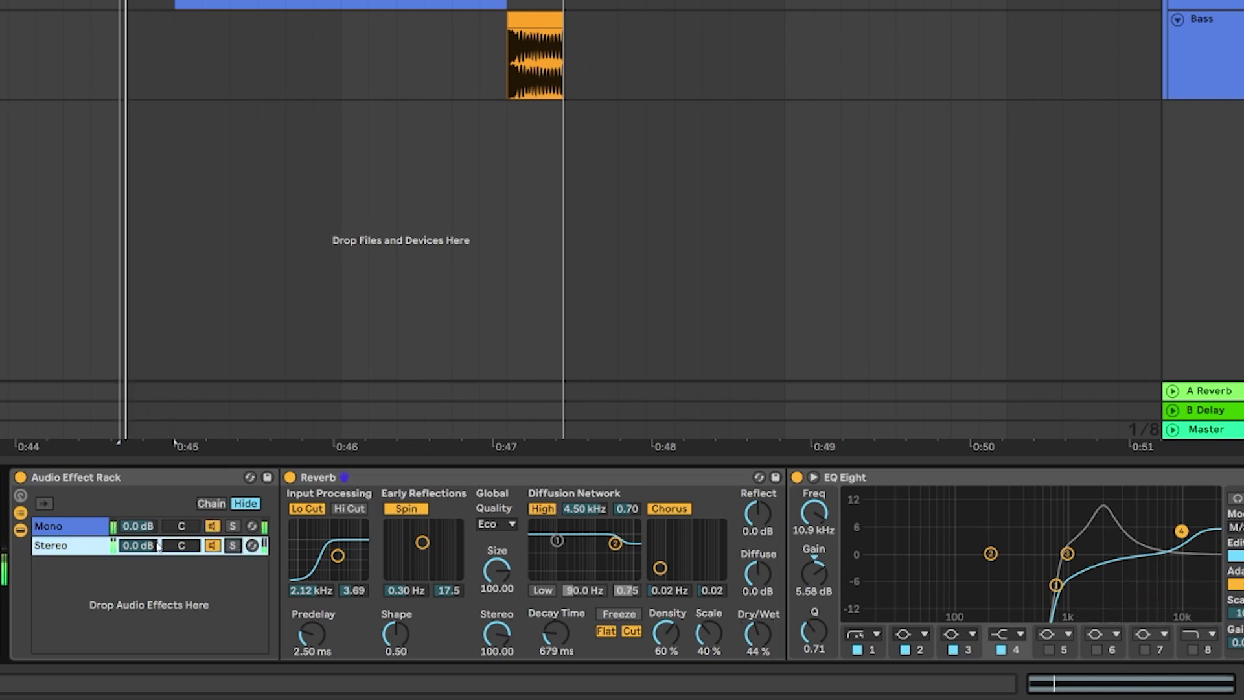
pyautogui.moveTo(158, 547); pyautogui.dragTo(153, 554)
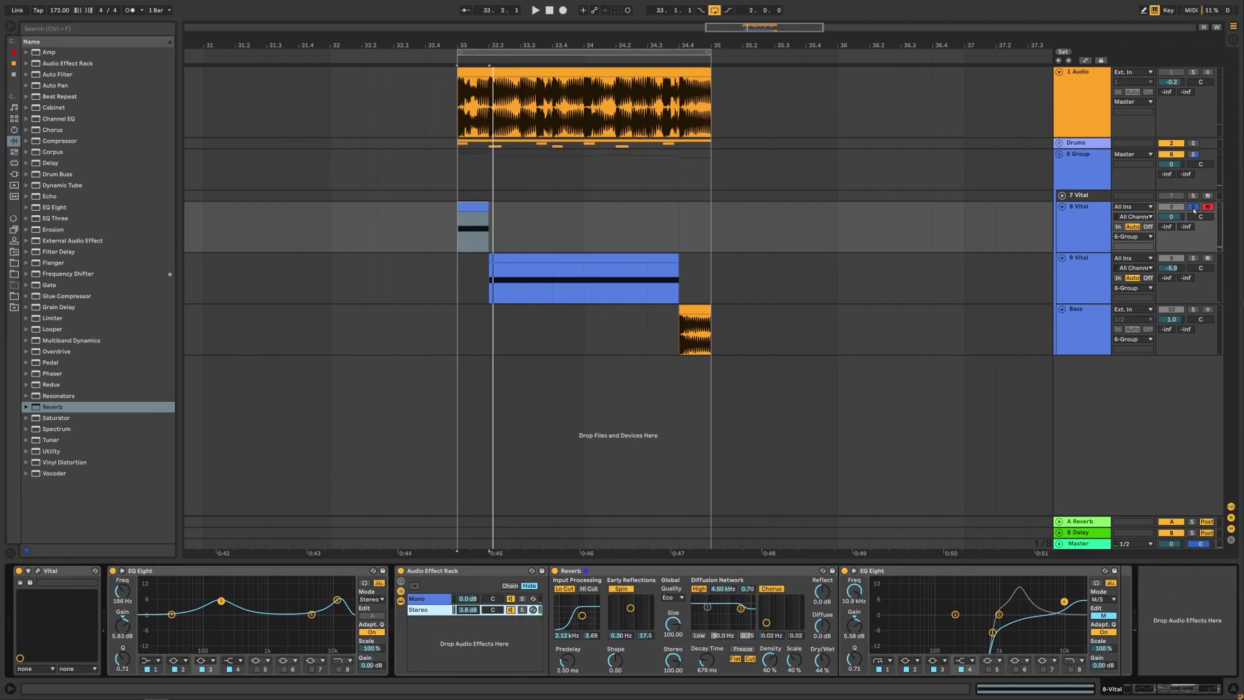
pyautogui.click(1193, 207)
pyautogui.press('space')
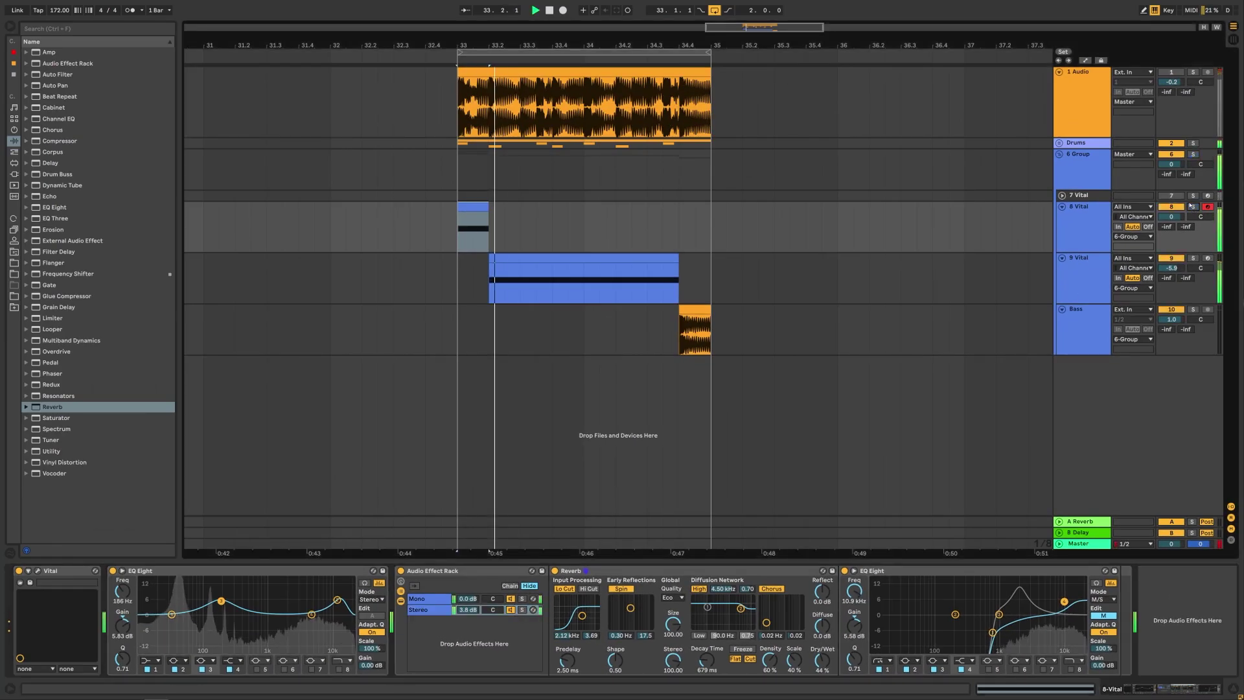
pyautogui.moveTo(468, 610); pyautogui.dragTo(468, 615)
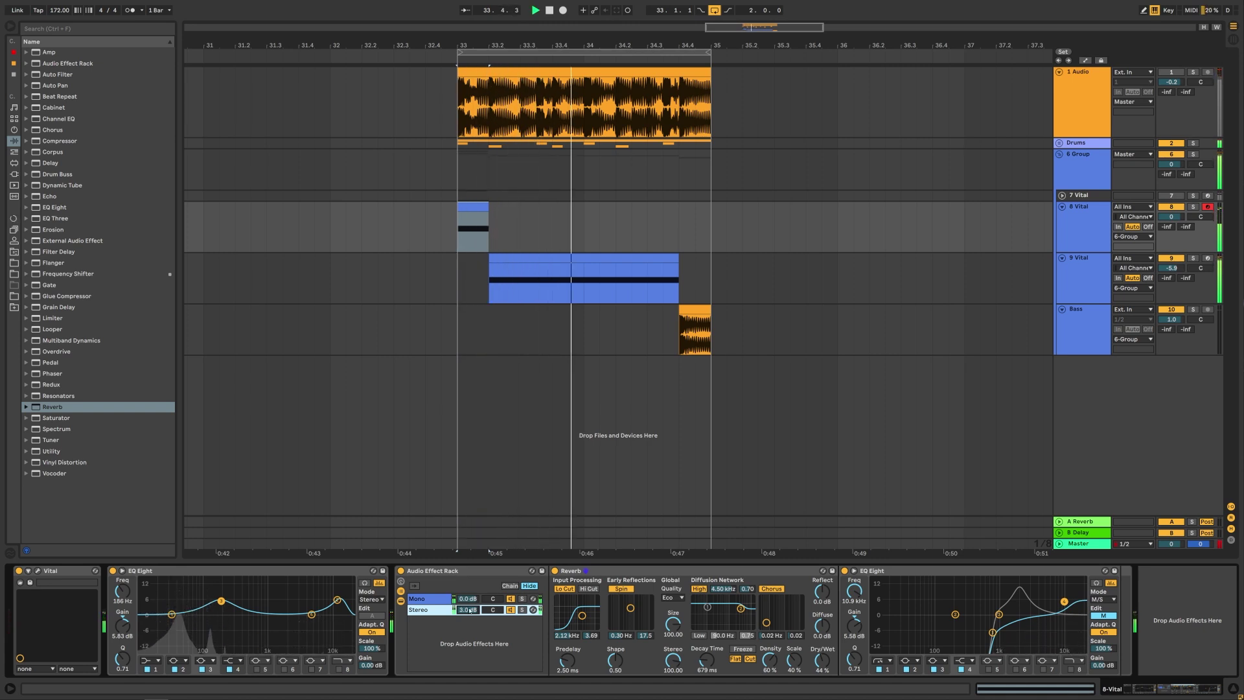
pyautogui.press('space')
# Select the 9 Vital track, solo it and play the loop.
pyautogui.click(1090, 262)
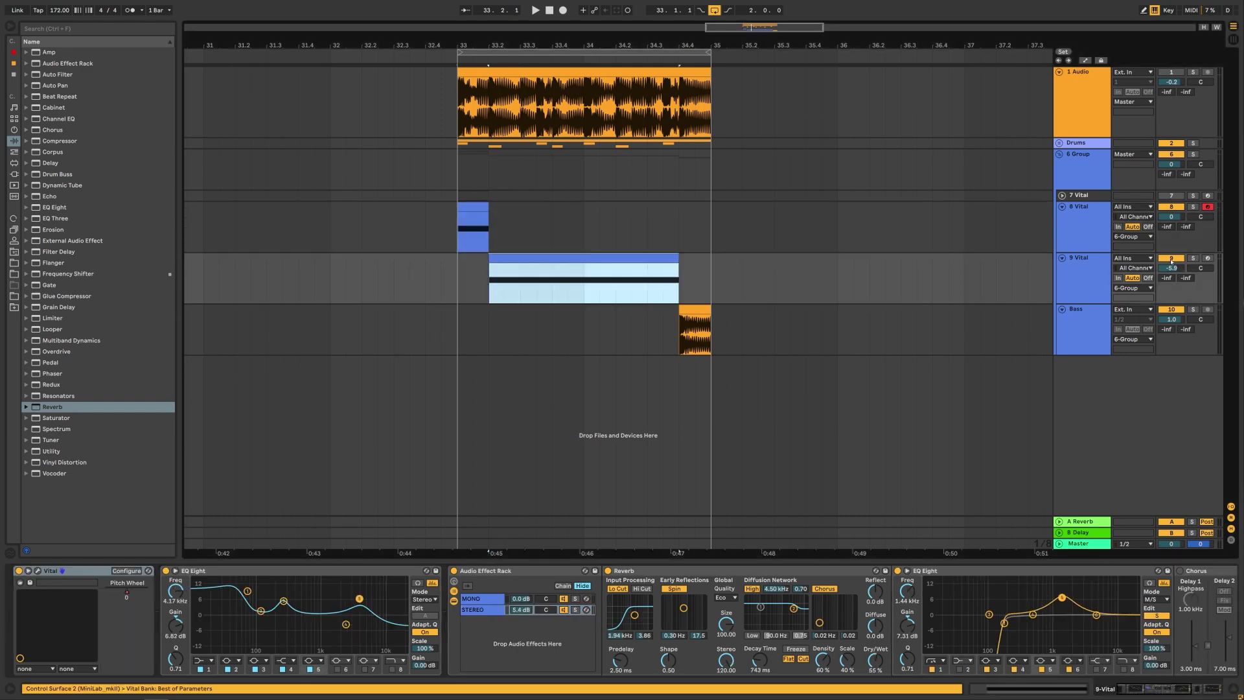
pyautogui.click(1195, 259)
pyautogui.press('space')
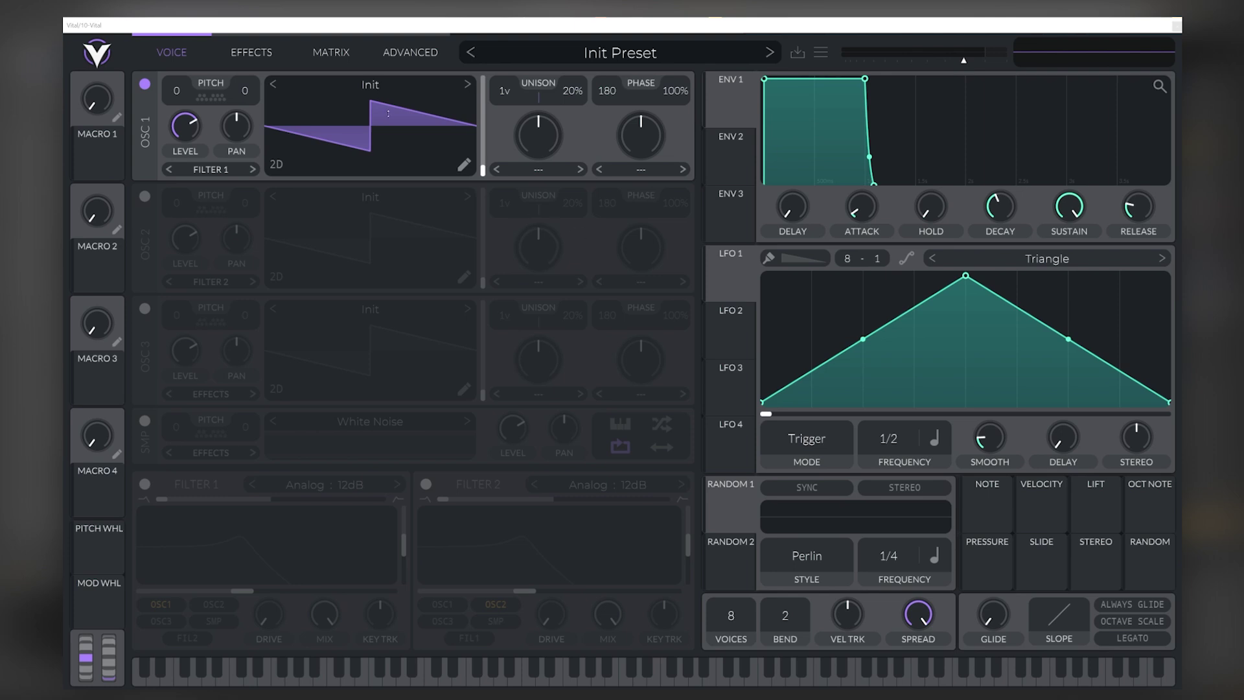
# In a new Vital init patch, load Basic Shapes into oscillators 1 and 2, with oscillator 2 enabled and transposed up 28 semitones.
pyautogui.click(382, 85)
pyautogui.click(797, 135)
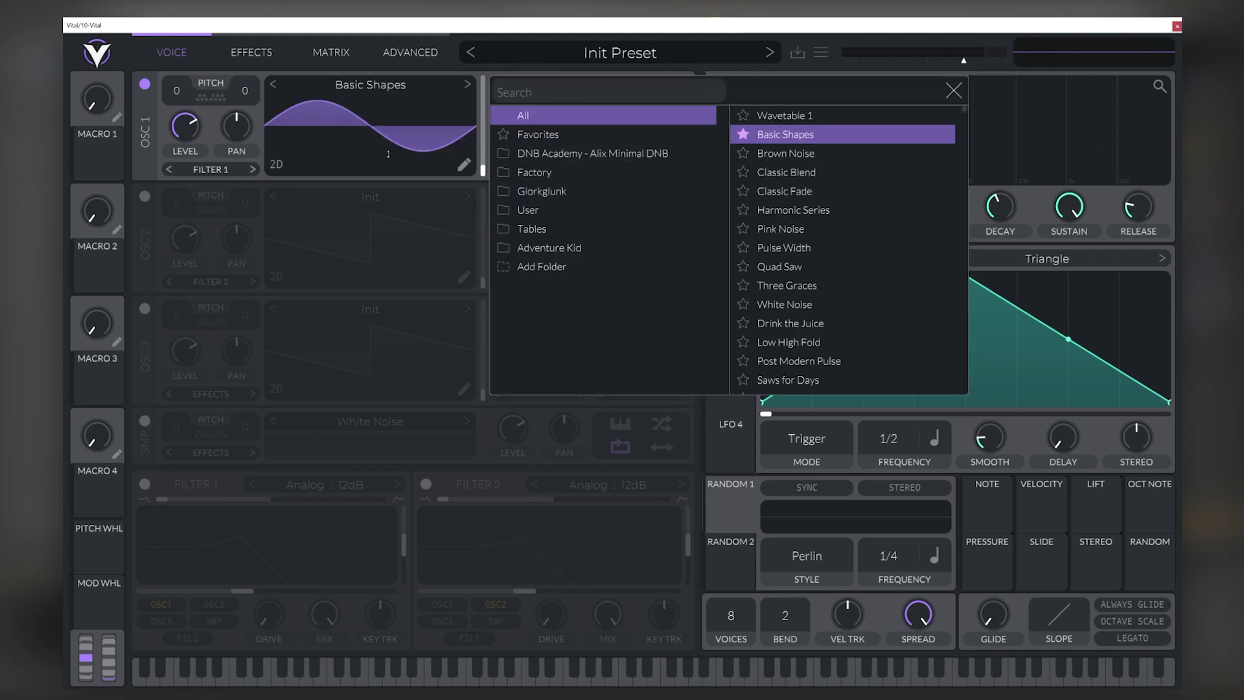
pyautogui.click(147, 200)
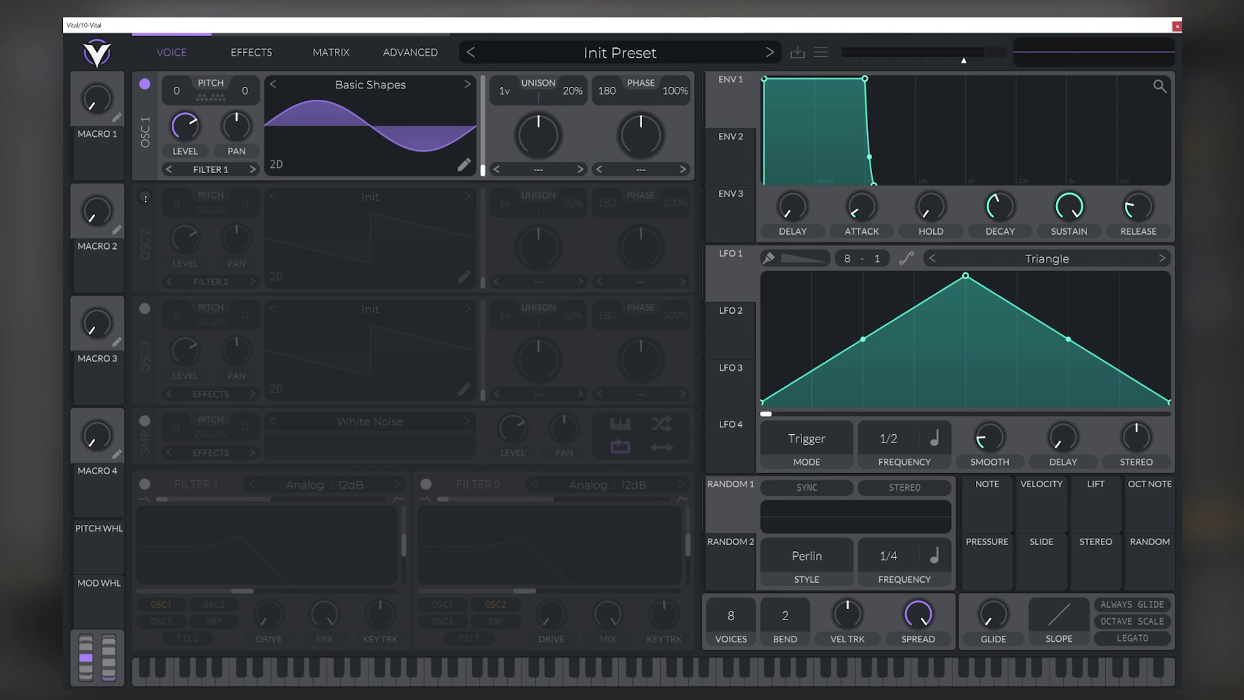
pyautogui.click(145, 198)
pyautogui.click(293, 202)
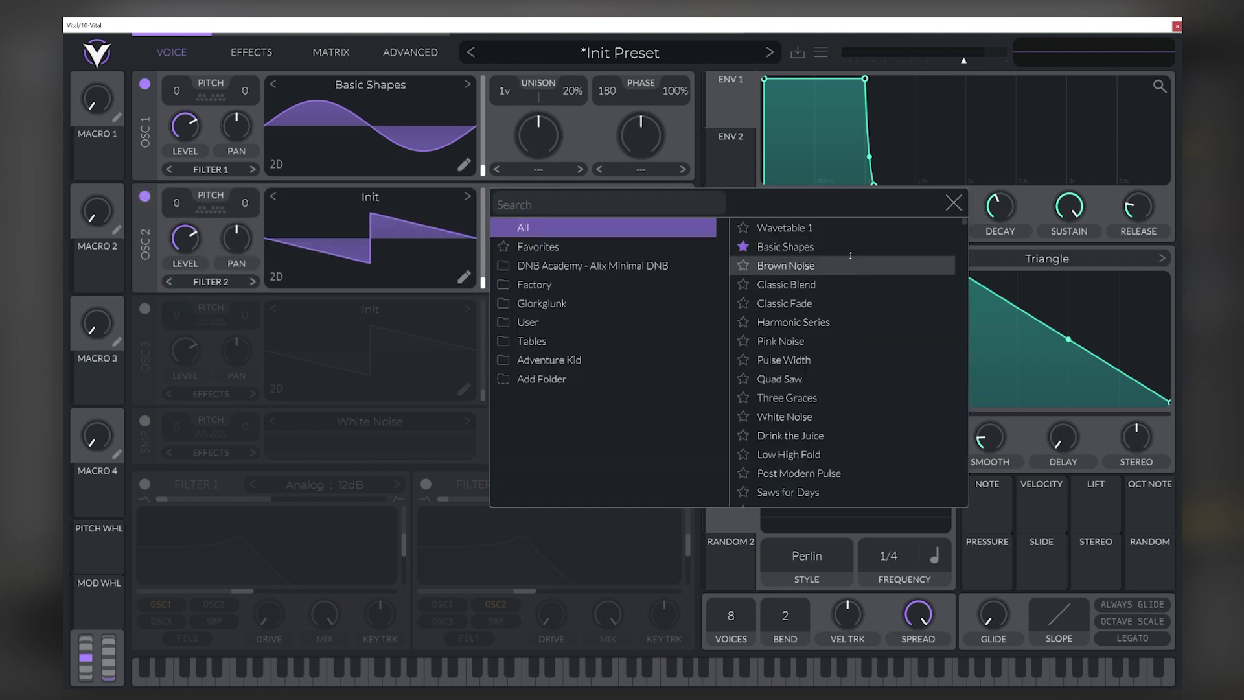
pyautogui.click(785, 246)
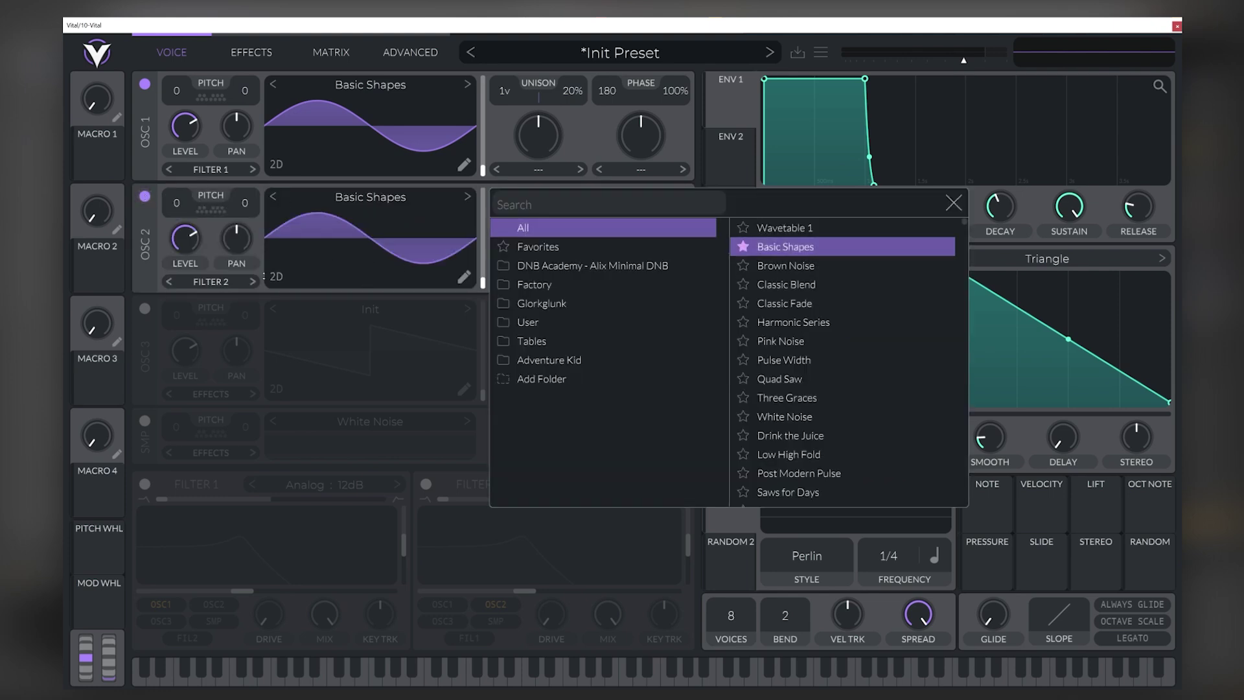
pyautogui.click(480, 181)
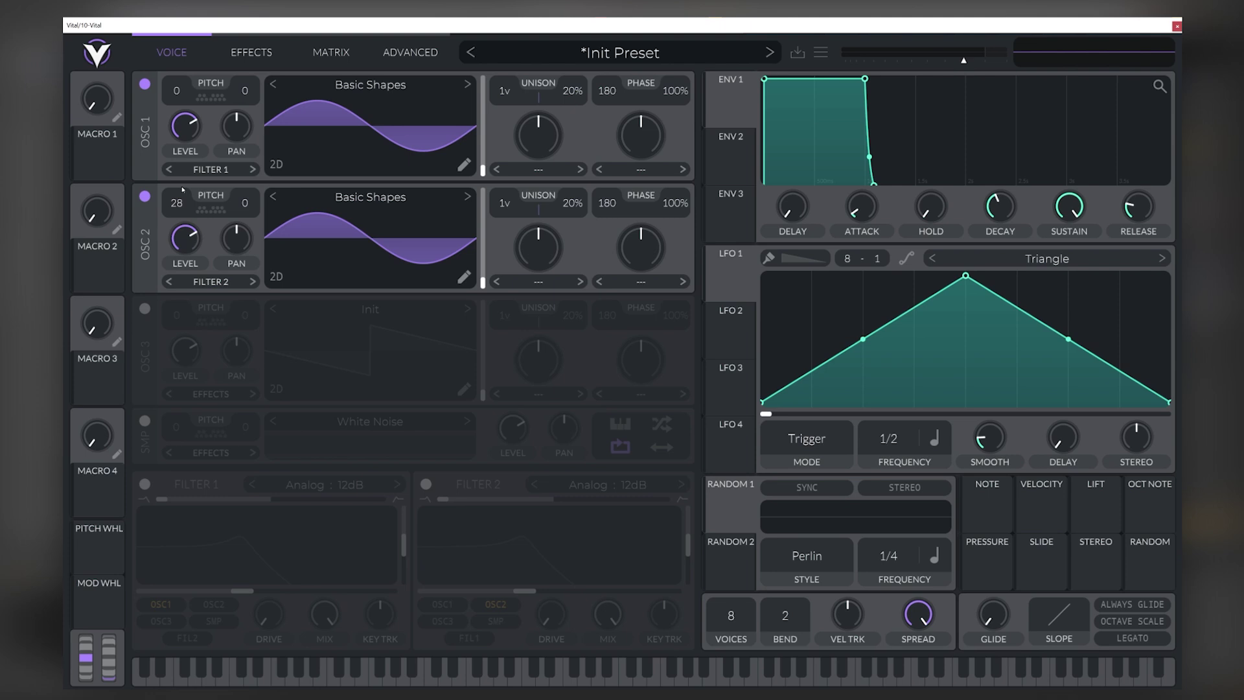
# Audition the patch, compare several notes with oscillator 2 switched off, and turn oscillator 2 back on.
pyautogui.press('a')
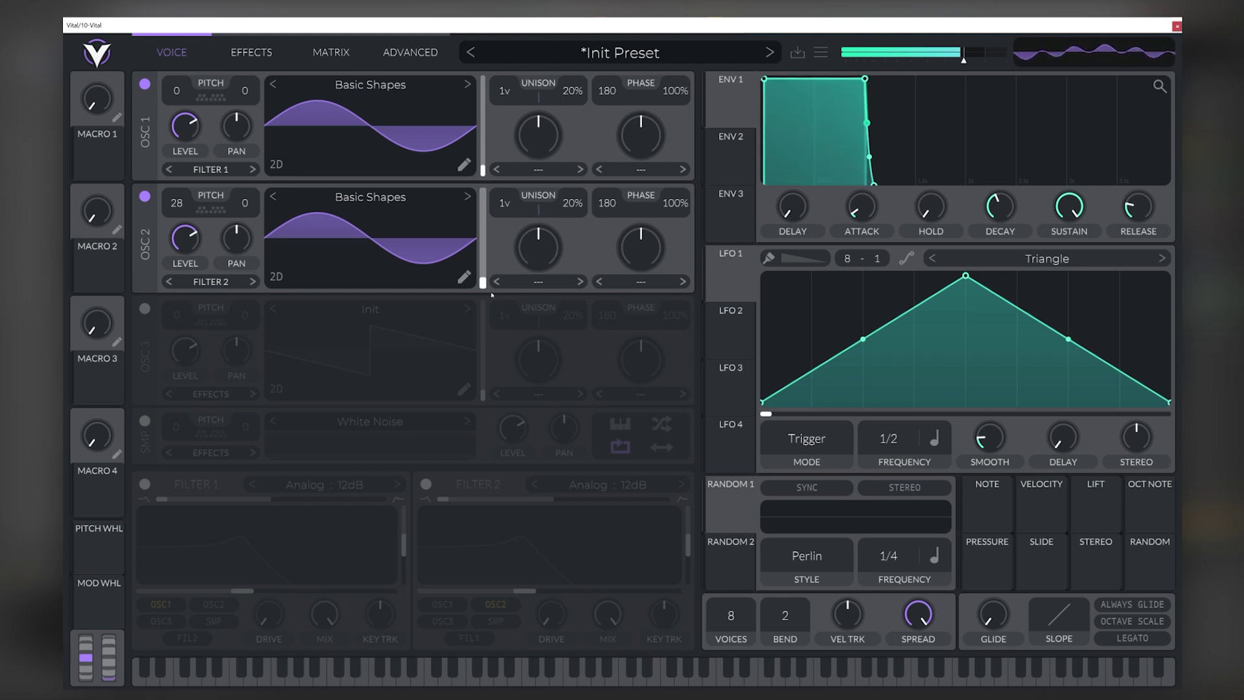
pyautogui.click(144, 196)
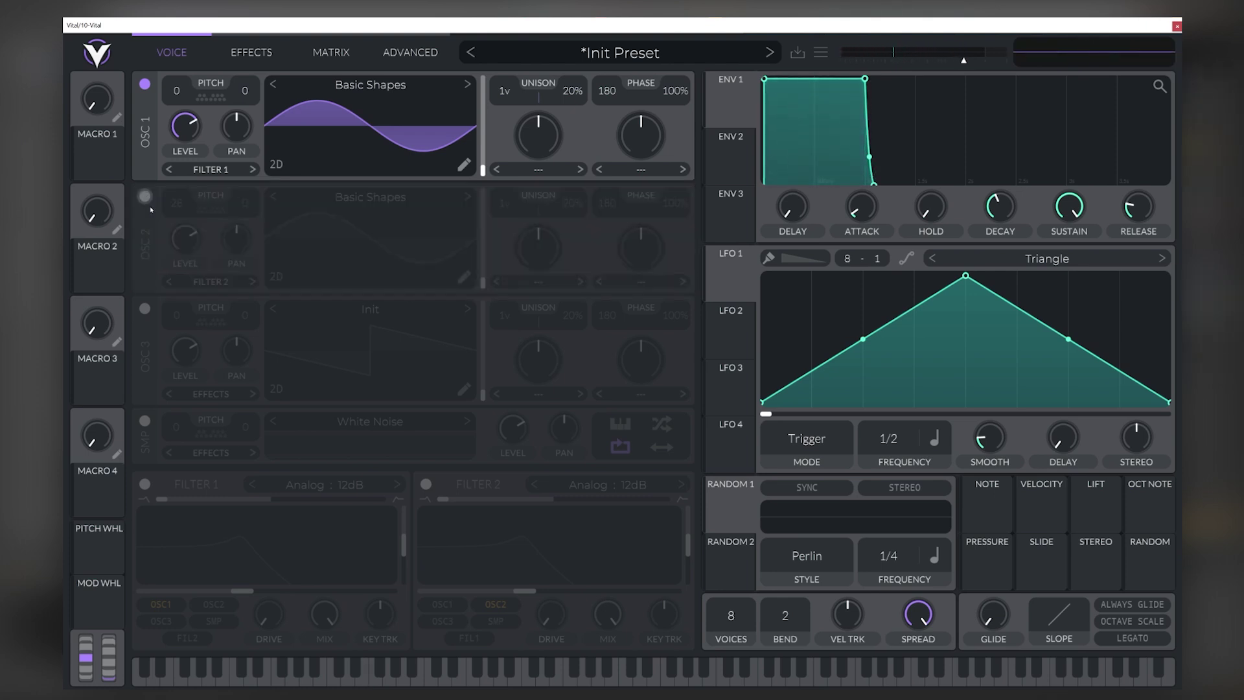
pyautogui.click(373, 679)
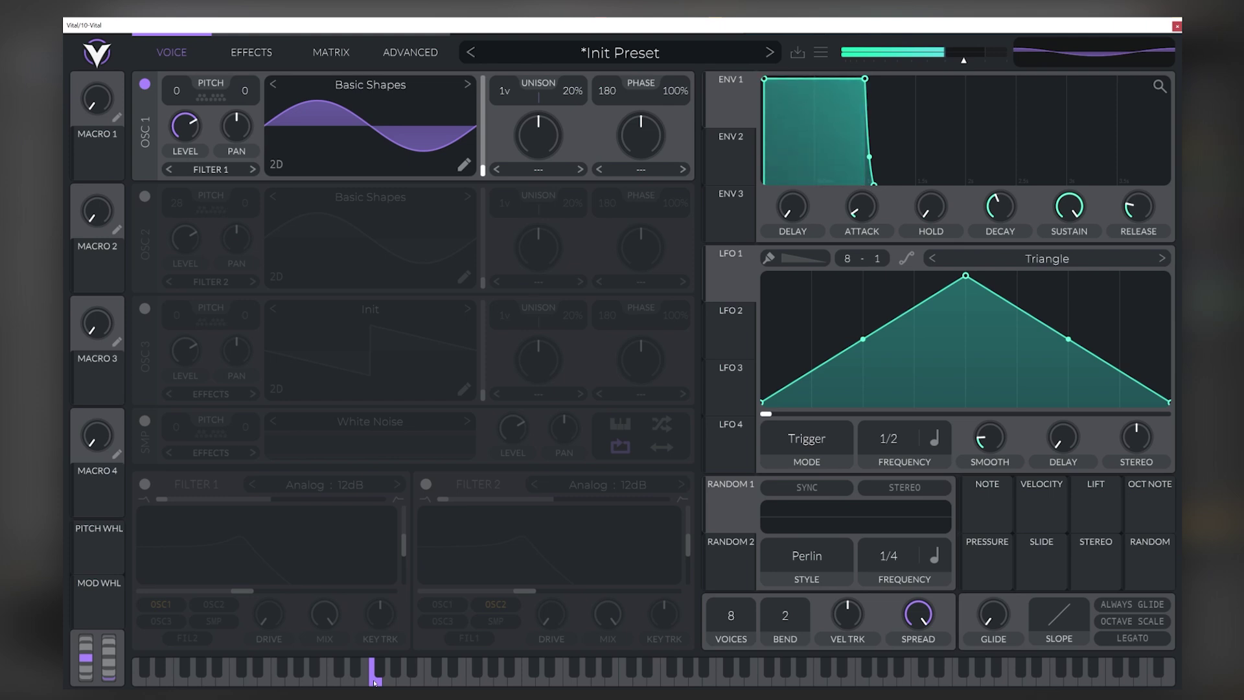
pyautogui.click(472, 677)
pyautogui.click(571, 677)
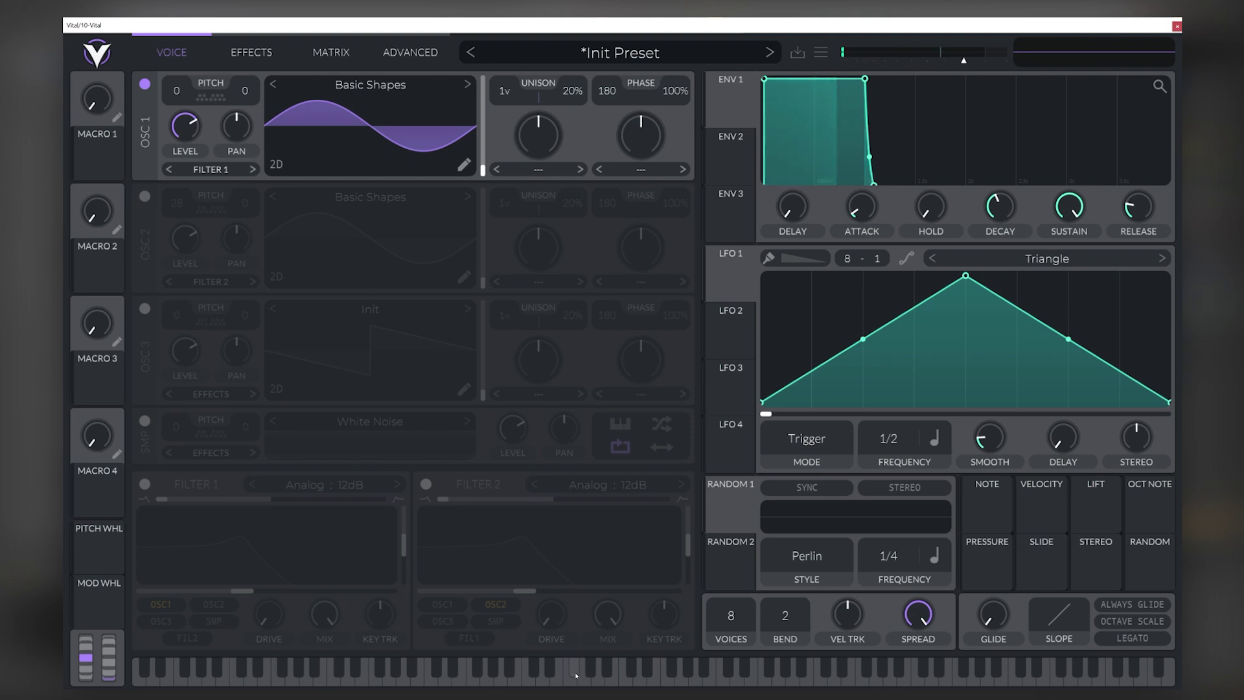
pyautogui.click(581, 677)
pyautogui.click(595, 677)
pyautogui.click(608, 676)
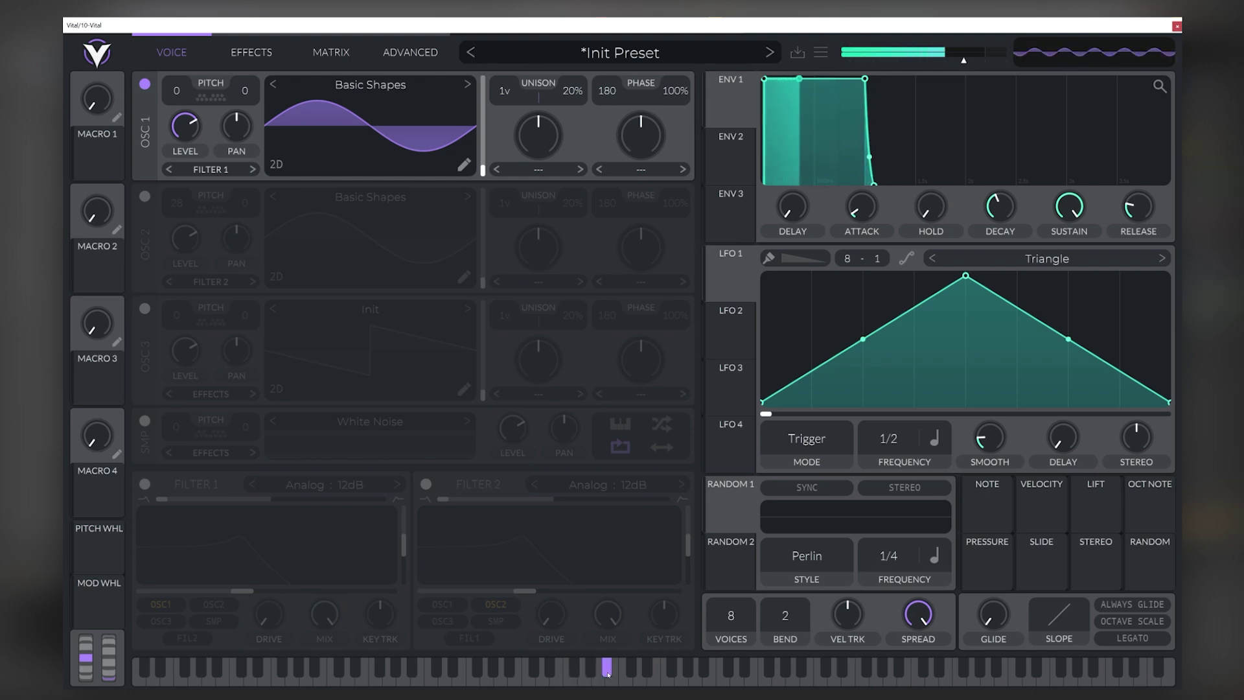
pyautogui.click(606, 674)
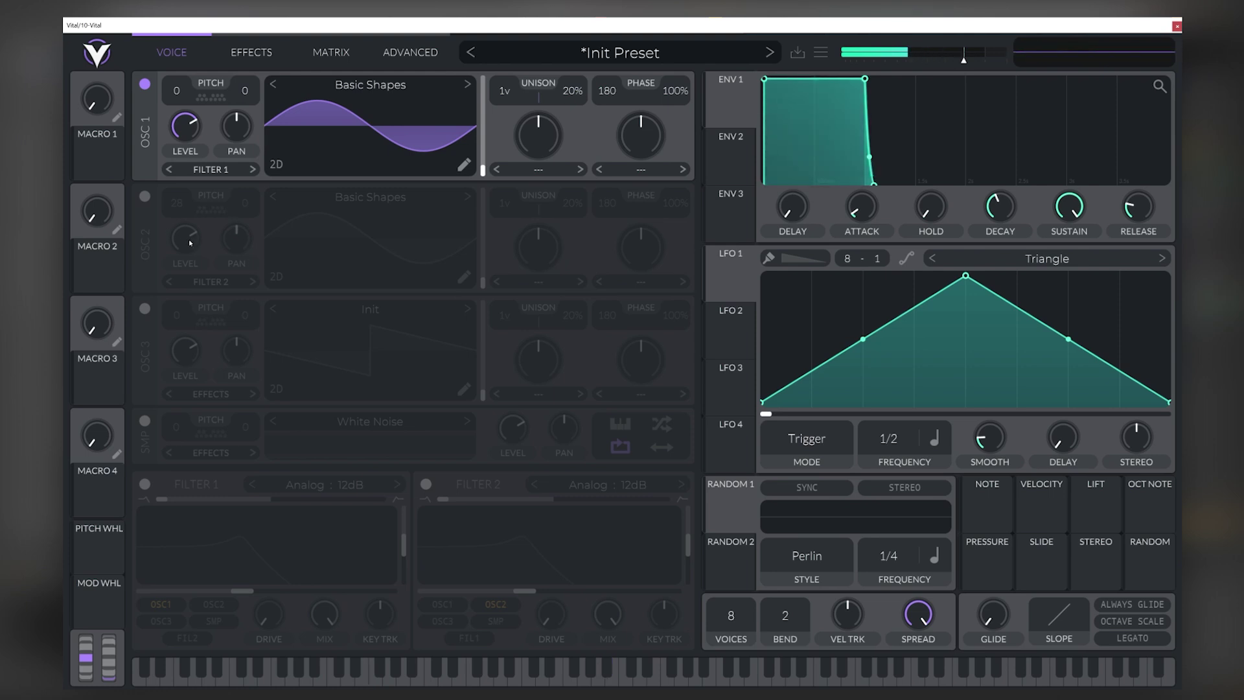
pyautogui.click(146, 197)
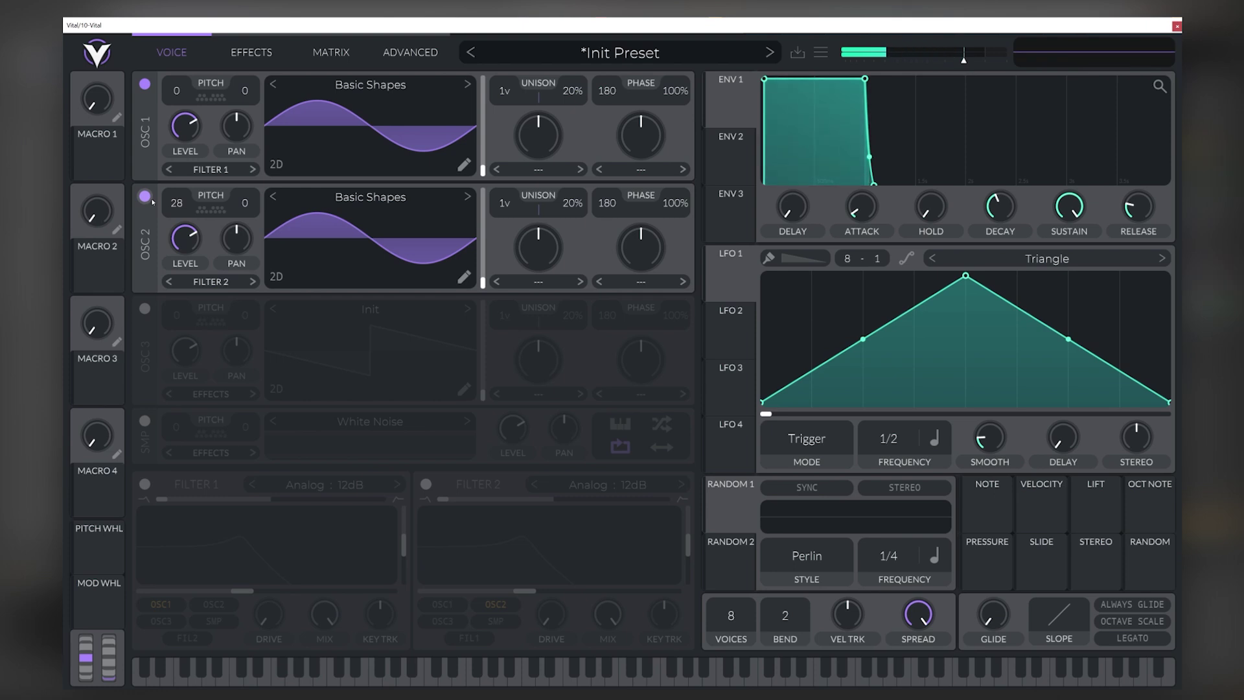
# Enable the White Noise sampler at minimum level and modulate that level with LFO 1 at 0.480.
pyautogui.click(145, 420)
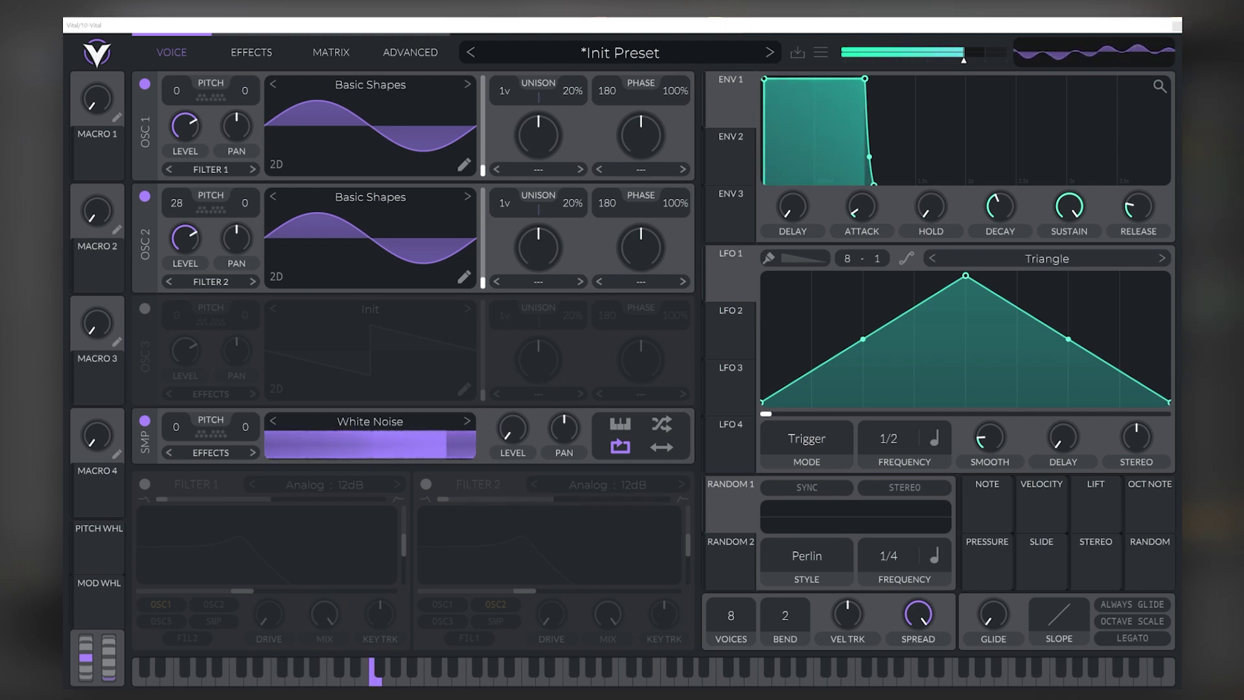
pyautogui.moveTo(740, 269)
pyautogui.moveTo(726, 297); pyautogui.dragTo(513, 516)
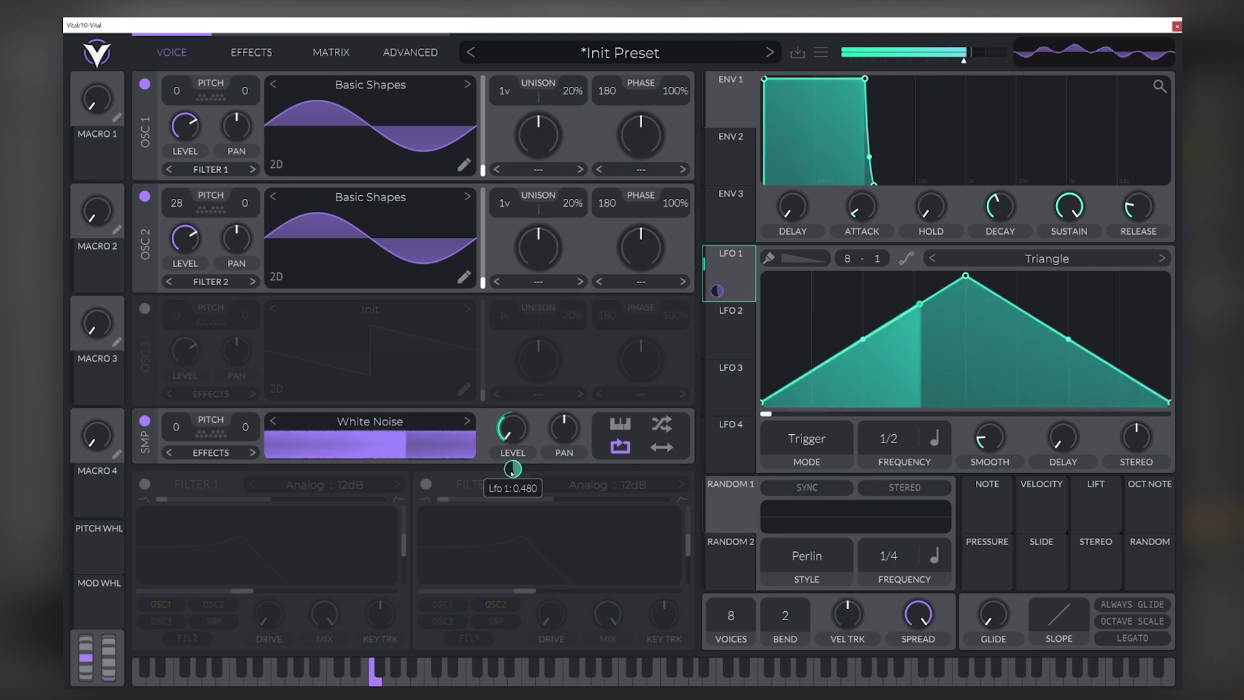